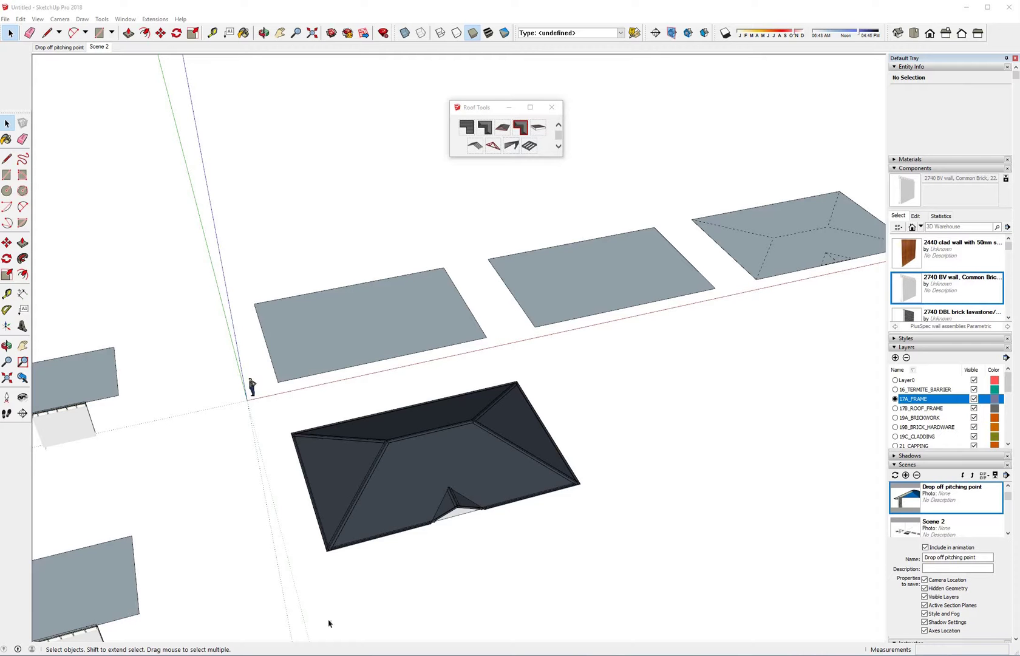
# Look over the sample roofs, show the "Drop off pitching point" scene, and return to "Scene 2".
pyautogui.scroll(10, 445, 521)
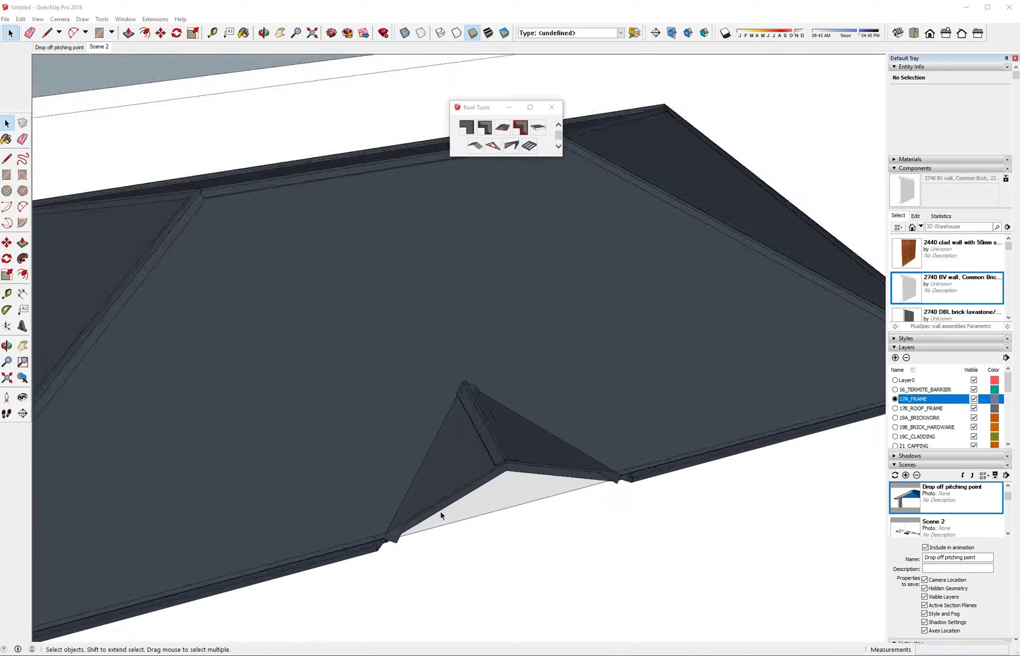
pyautogui.moveTo(442, 514); pyautogui.dragTo(514, 488, button='middle')
pyautogui.scroll(-3, 408, 381)
pyautogui.scroll(2, 400, 350)
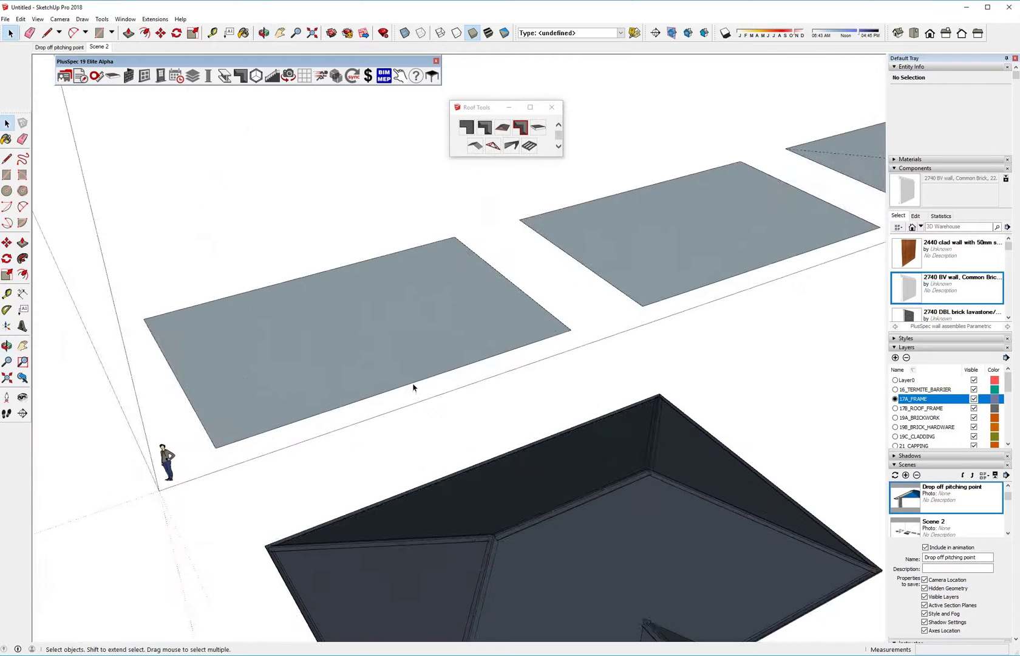
pyautogui.scroll(-3, 510, 325)
pyautogui.moveTo(453, 347); pyautogui.dragTo(501, 333, button='middle')
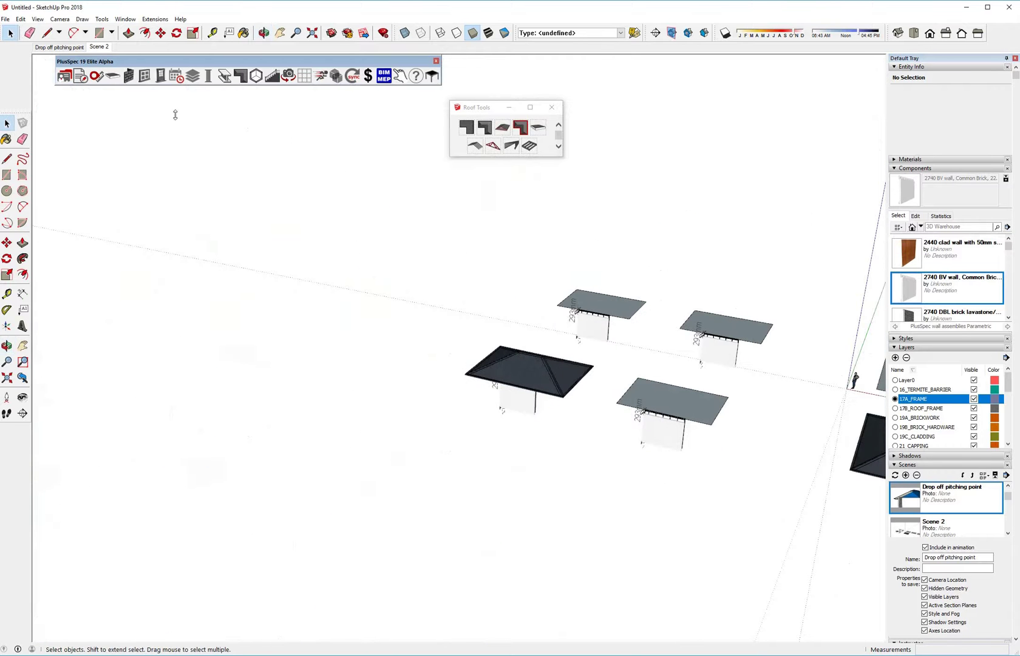
pyautogui.click(59, 47)
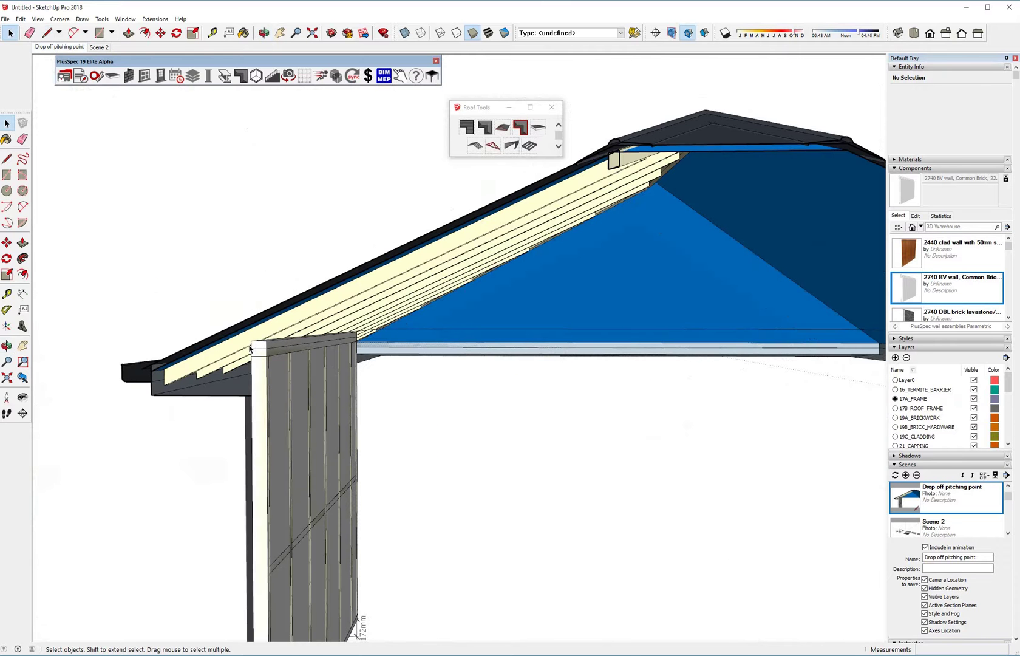
pyautogui.scroll(-6, 253, 348)
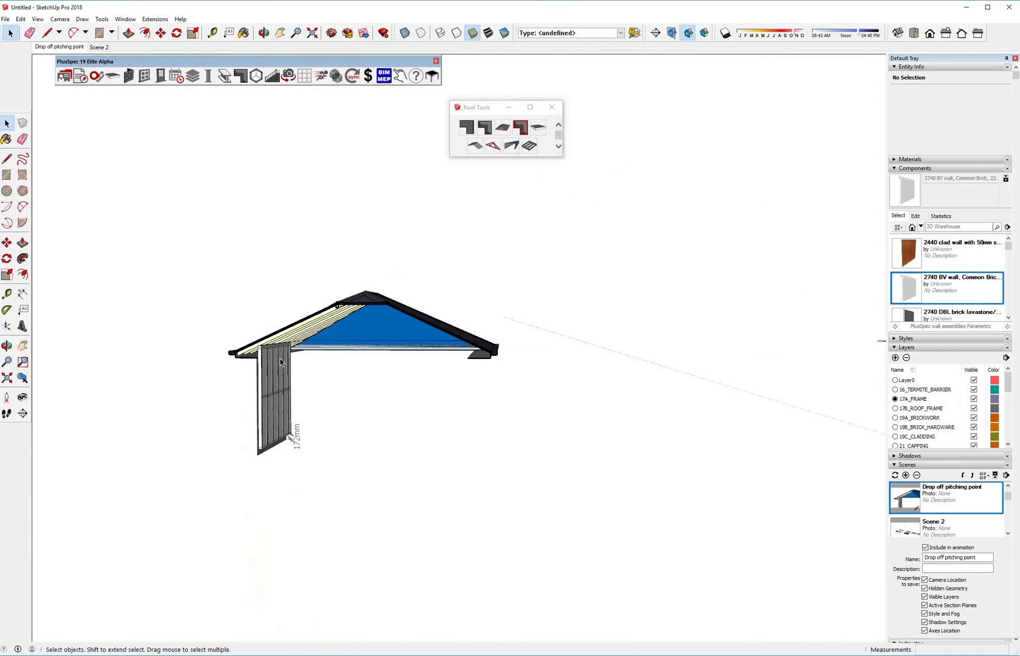
pyautogui.click(106, 47)
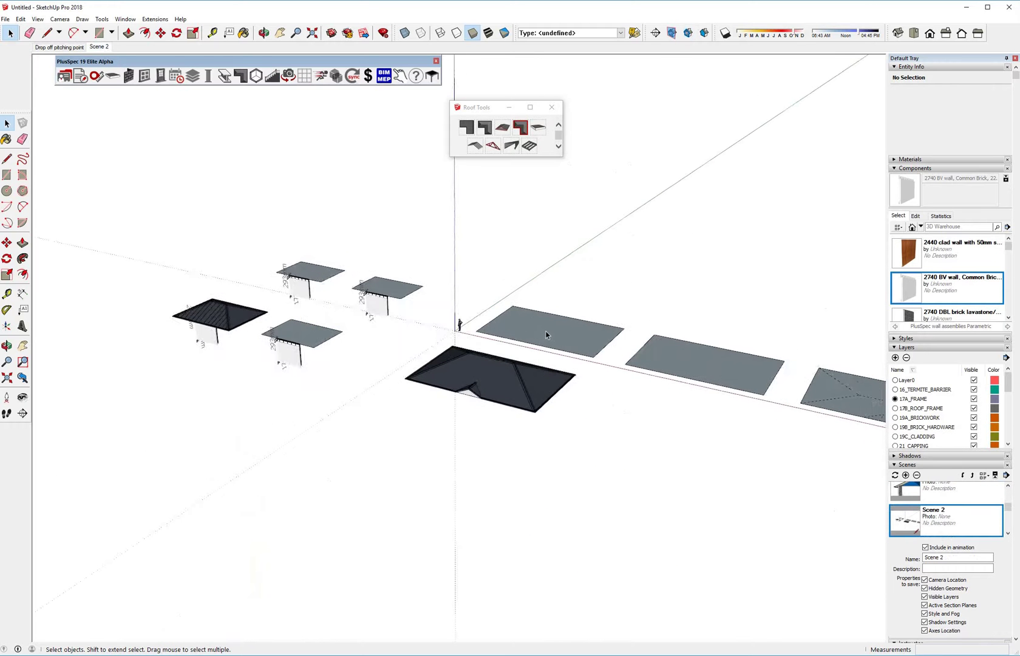
# Build a metal hip roof with 25-degree pitch and 600 mm boxed eaves on the rectangular face nearest the origin and inspect its underside.
pyautogui.scroll(4, 543, 330)
pyautogui.scroll(4, 498, 338)
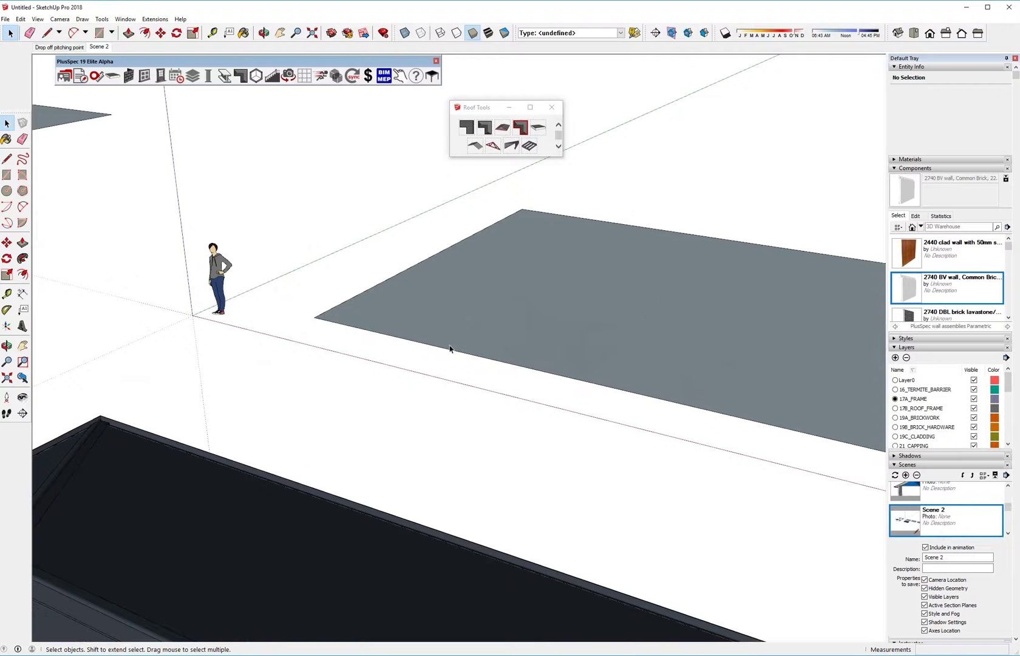
pyautogui.click(480, 325)
pyautogui.click(479, 134)
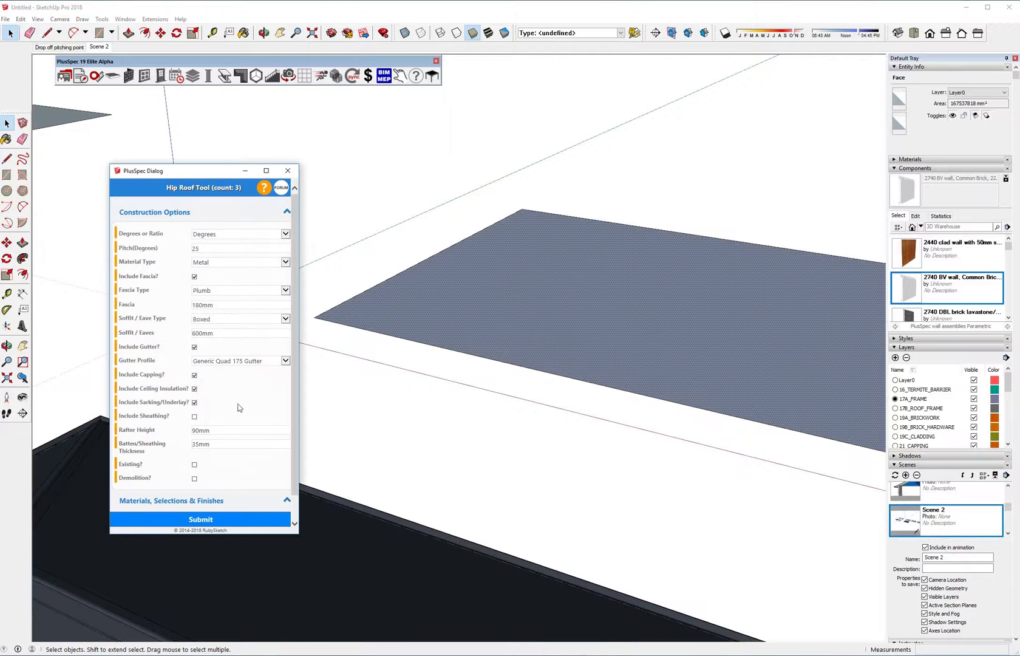
pyautogui.click(187, 519)
pyautogui.moveTo(282, 481); pyautogui.dragTo(141, 207, button='middle')
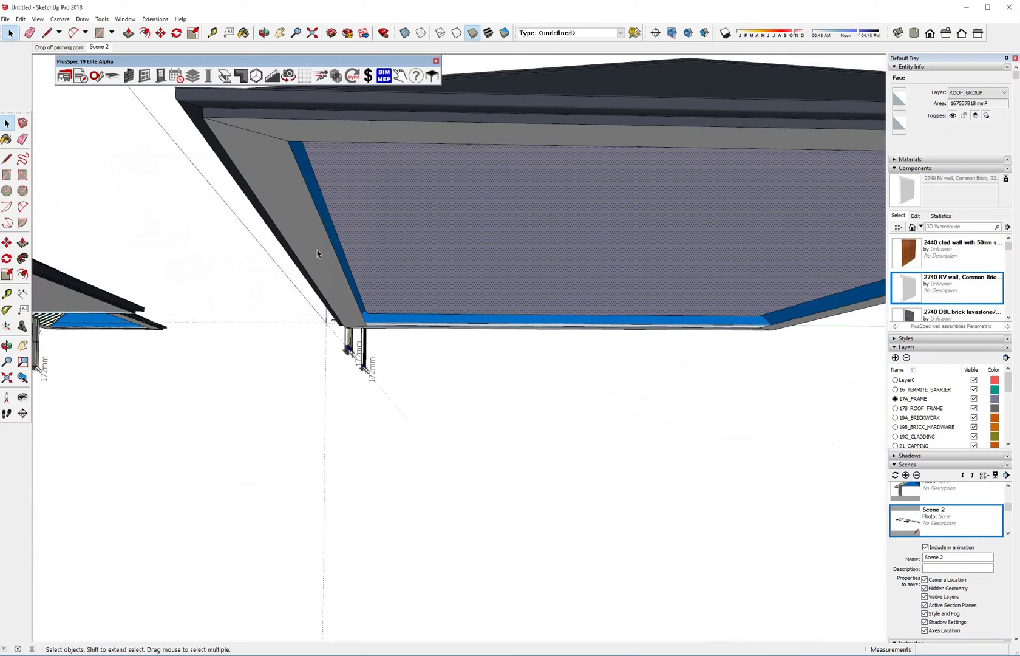
pyautogui.moveTo(339, 265); pyautogui.dragTo(412, 444, button='middle')
pyautogui.scroll(3, 364, 480)
pyautogui.moveTo(363, 480); pyautogui.dragTo(391, 487, button='middle')
pyautogui.scroll(-2, 391, 488)
# Offset the perimeter of the plain rectangular face beside the new hip roof outward.
pyautogui.keyDown('shift'); pyautogui.moveTo(506, 438); pyautogui.dragTo(288, 399, button='middle'); pyautogui.keyUp('shift')
pyautogui.click(526, 369)
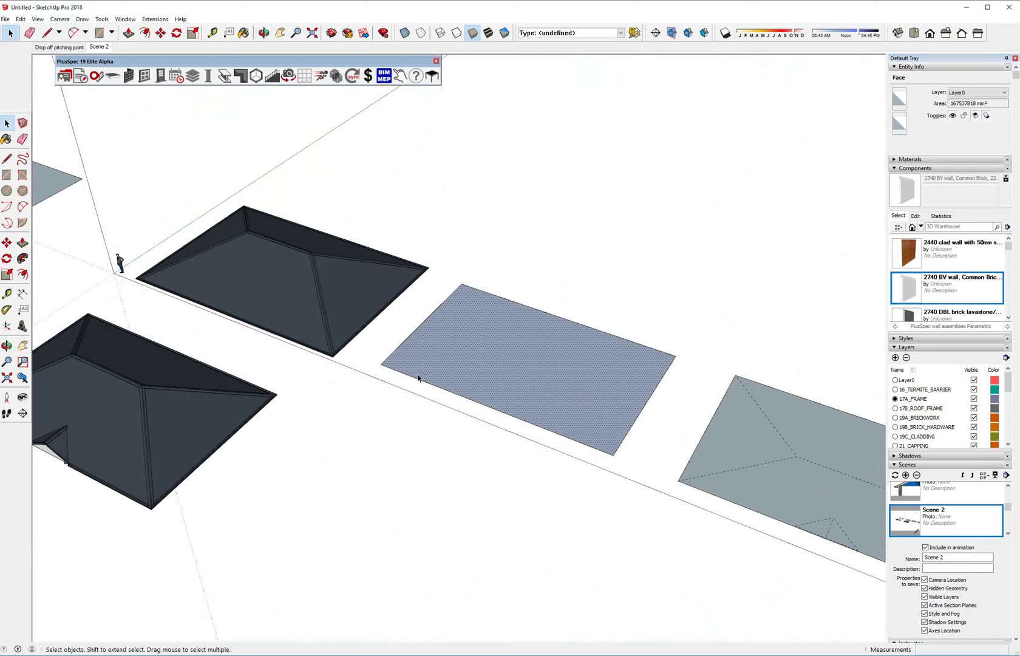
pyautogui.scroll(2, 410, 388)
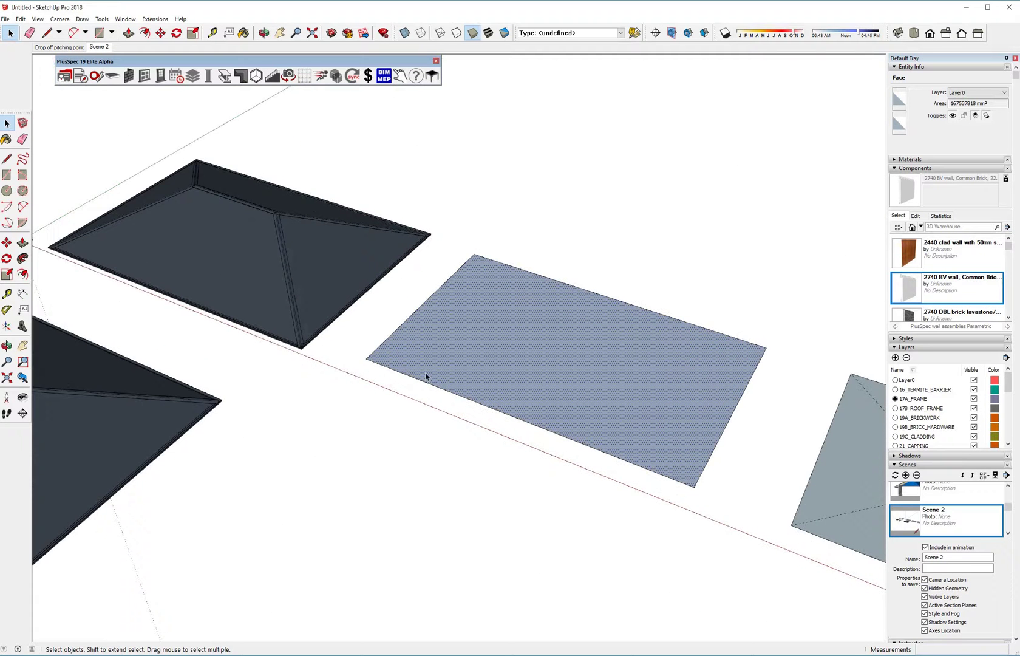
pyautogui.press('f')
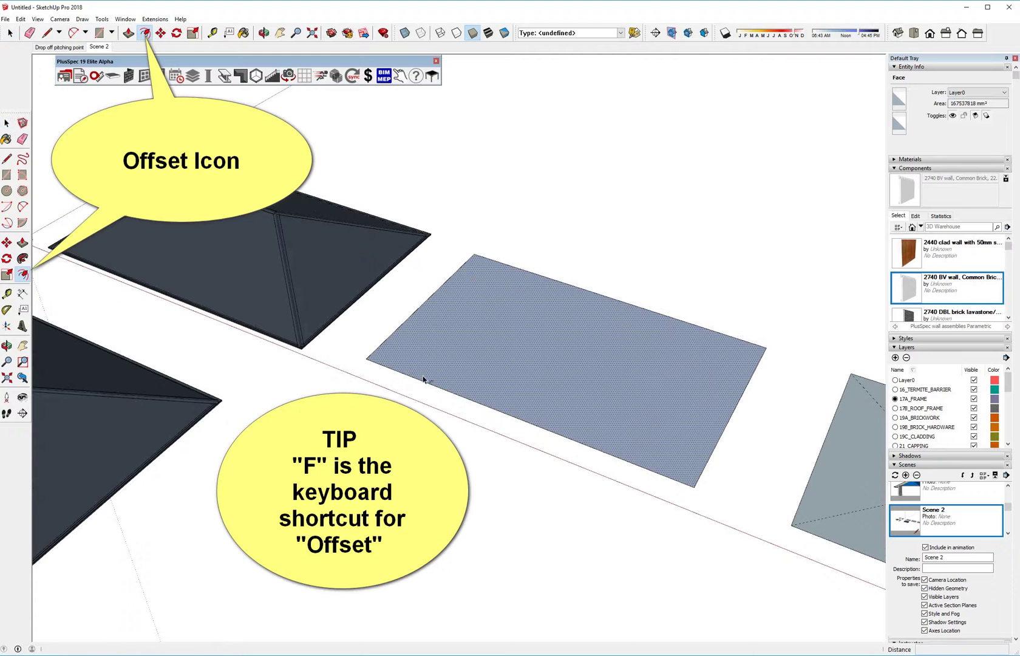
pyautogui.click(416, 378)
pyautogui.click(400, 399)
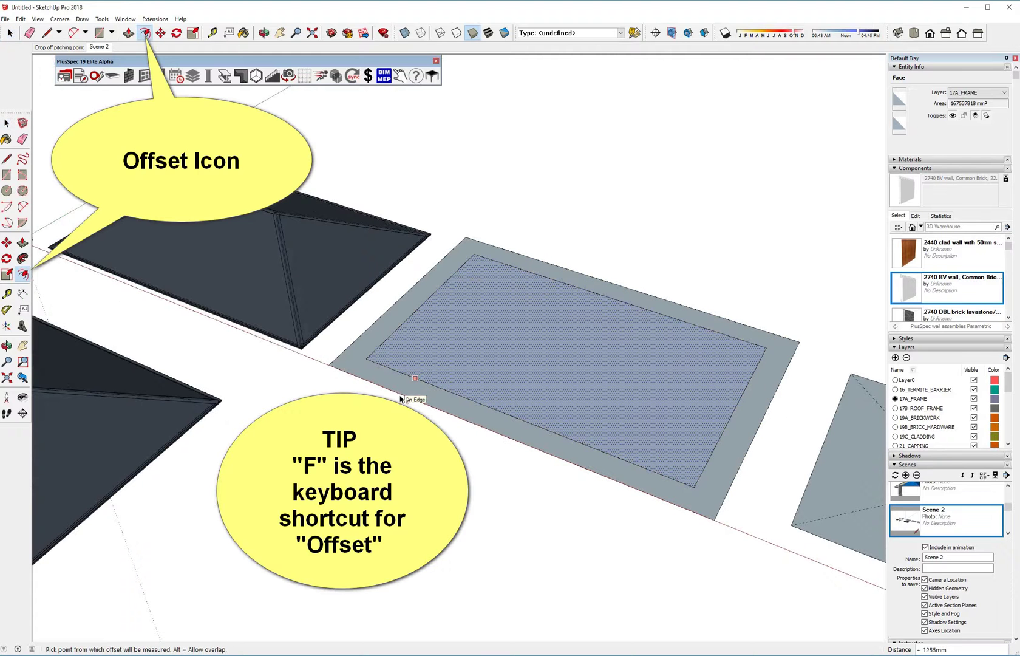
pyautogui.press('Return')
# Delete the inner rectangle's face and boundary edges, leaving a single face bounded by the offset outline.
pyautogui.scroll(3, 457, 378)
pyautogui.moveTo(449, 384); pyautogui.dragTo(468, 369, button='middle')
pyautogui.doubleClick(467, 369)
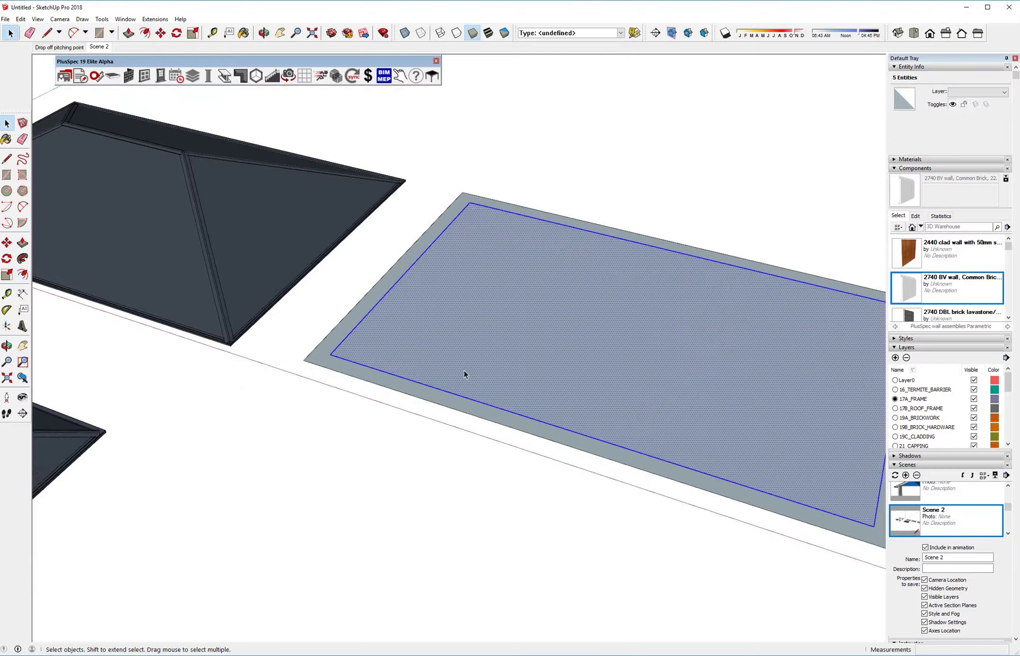
pyautogui.press('Delete')
pyautogui.scroll(-1, 464, 371)
pyautogui.keyDown('shift'); pyautogui.moveTo(473, 339); pyautogui.dragTo(410, 360, button='middle'); pyautogui.keyUp('shift')
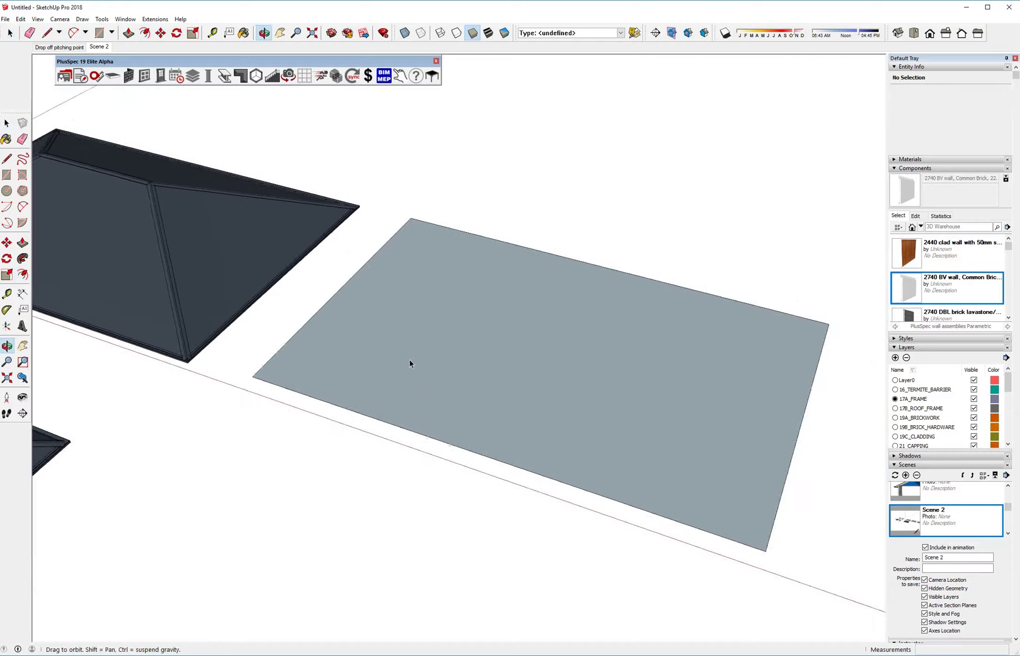
# Build a hip roof on the enlarged face with the soffit/eaves width set to 0.
pyautogui.click(450, 344)
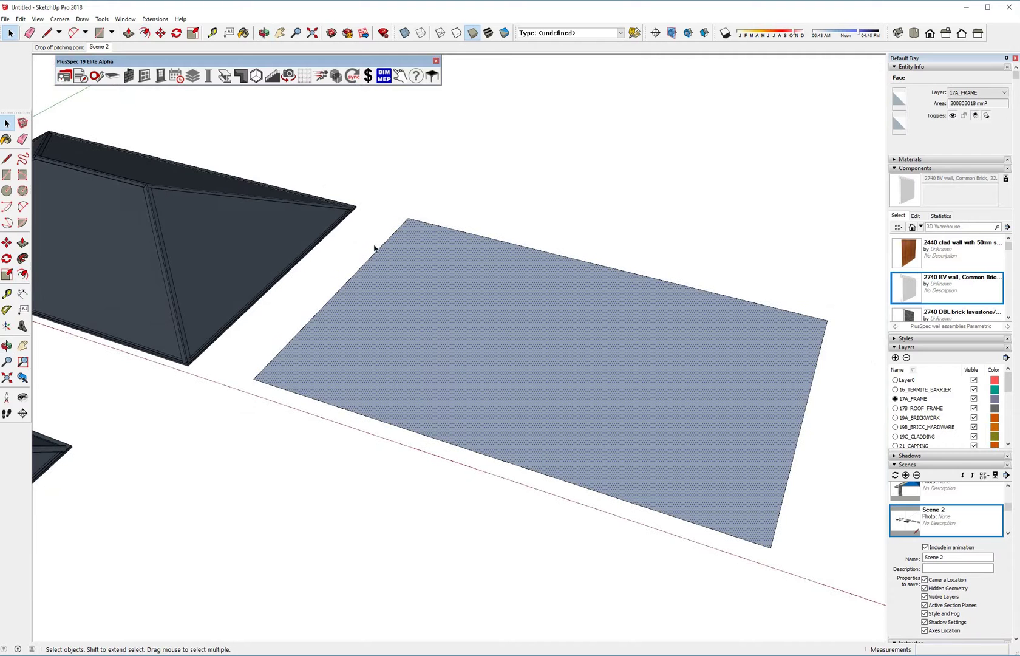
pyautogui.click(241, 75)
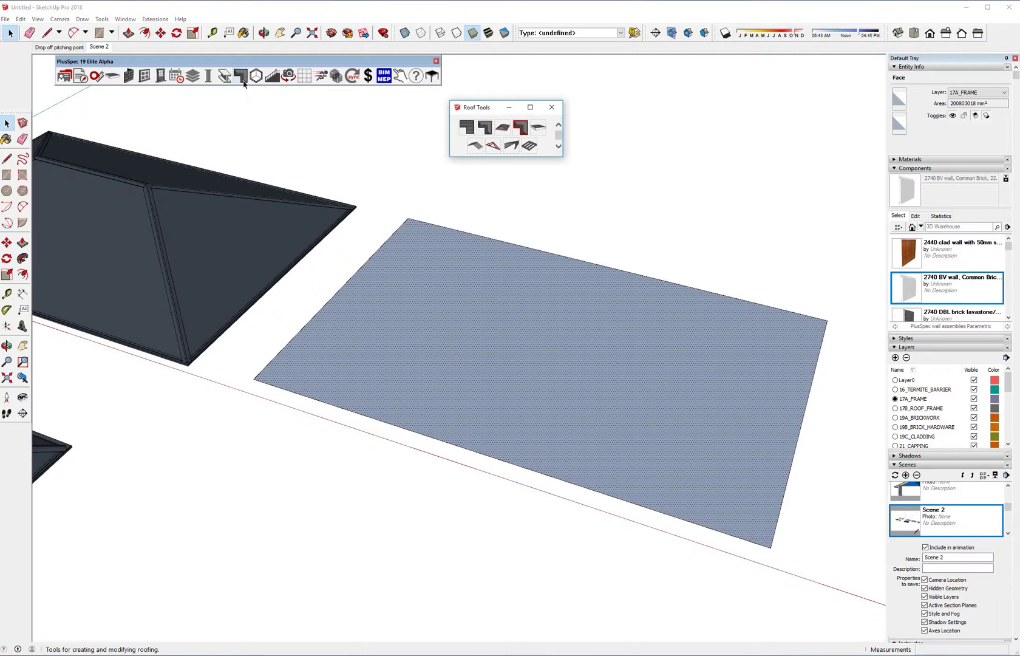
pyautogui.click(492, 276)
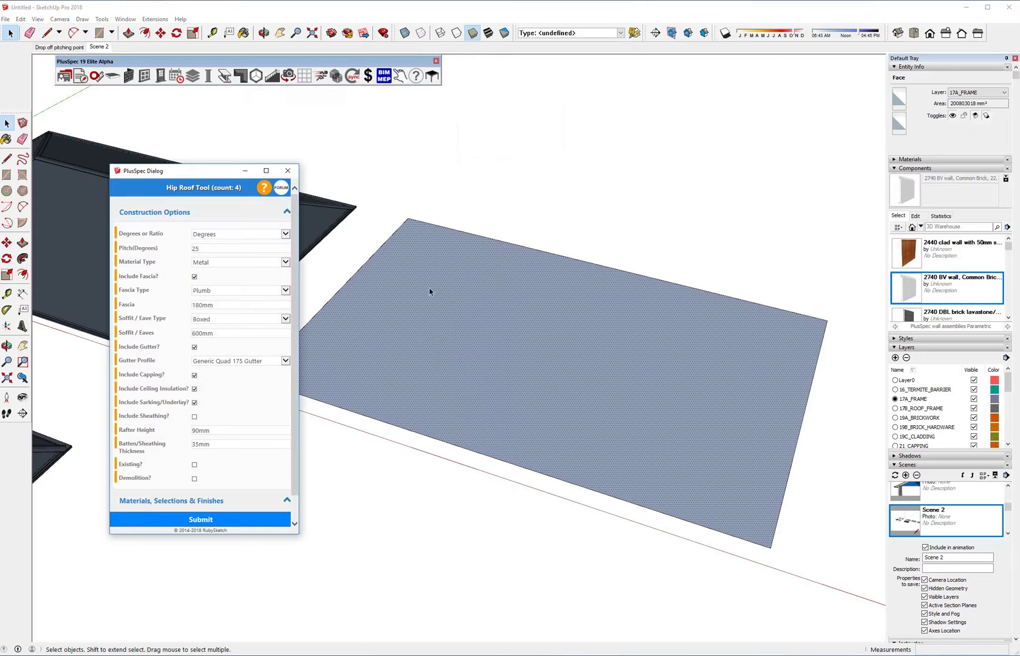
pyautogui.doubleClick(221, 333)
pyautogui.write('0')
pyautogui.click(209, 521)
# Delete the zero-eave hip roof from the enlarged rectangular face.
pyautogui.press('o')
pyautogui.moveTo(528, 338); pyautogui.dragTo(496, 311)
pyautogui.press('space')
pyautogui.press('o')
pyautogui.press('space')
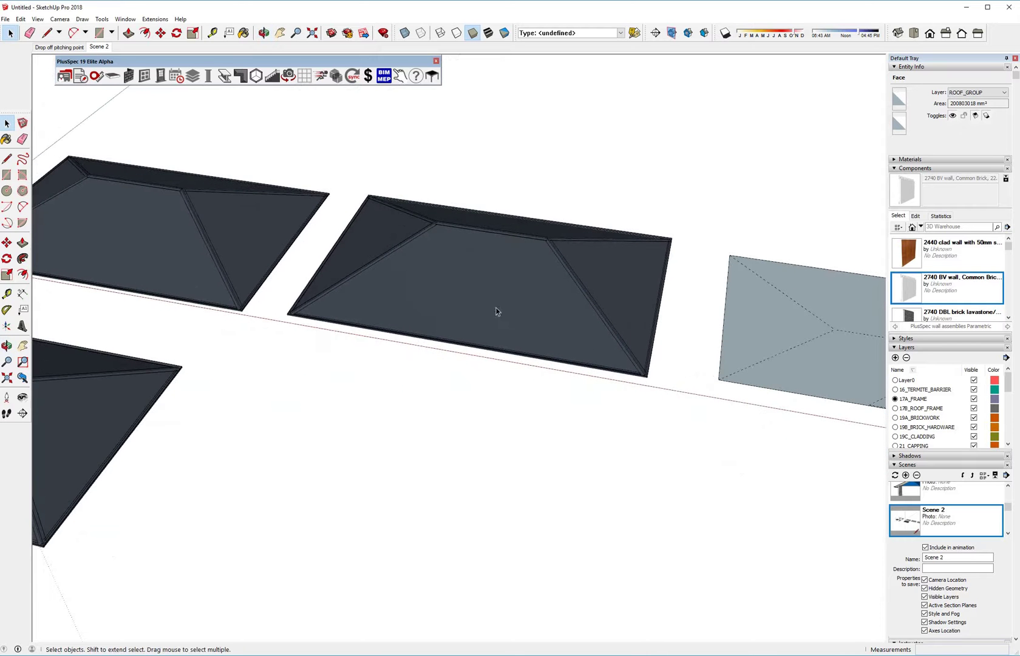
pyautogui.click(462, 279)
pyautogui.press('Delete')
# Split the enlarged face's front edge with a 1000 mm line along its middle and check the resulting segments.
pyautogui.scroll(5, 487, 314)
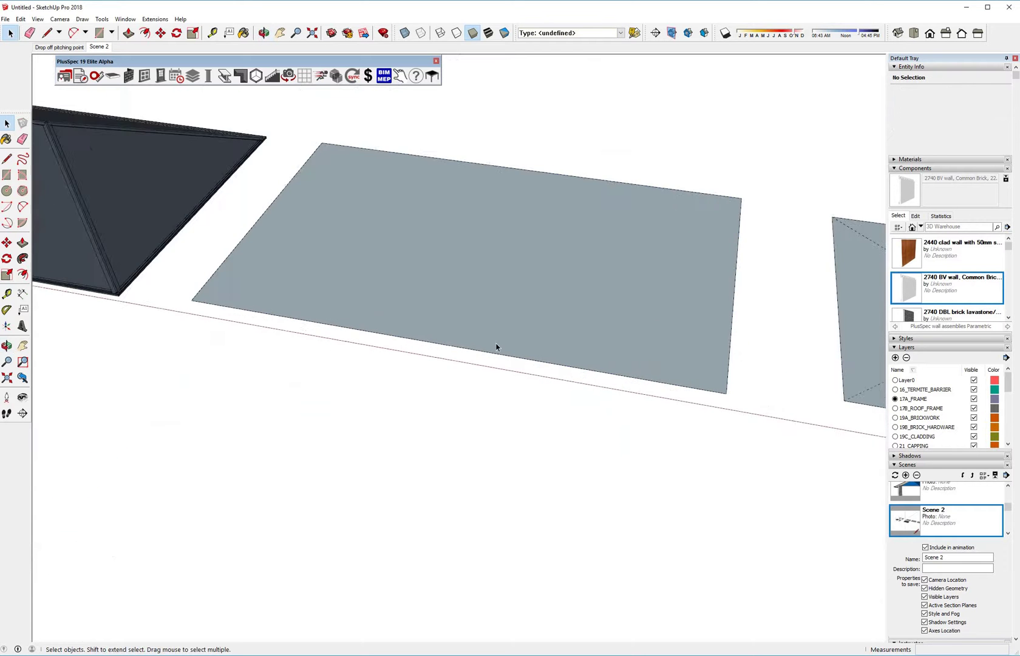
pyautogui.scroll(4, 493, 351)
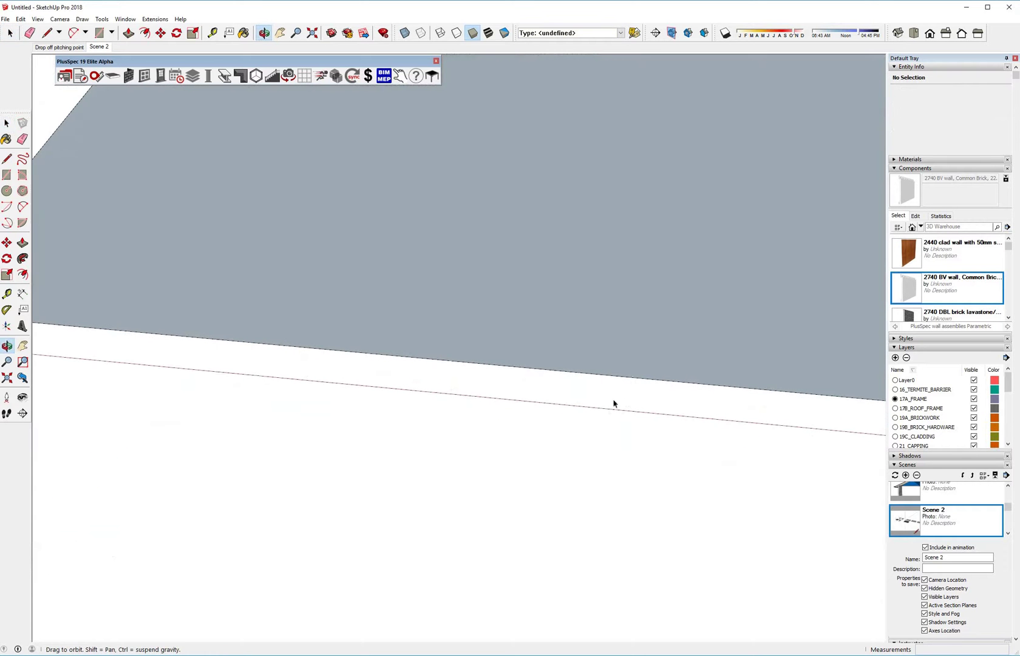
pyautogui.press('l')
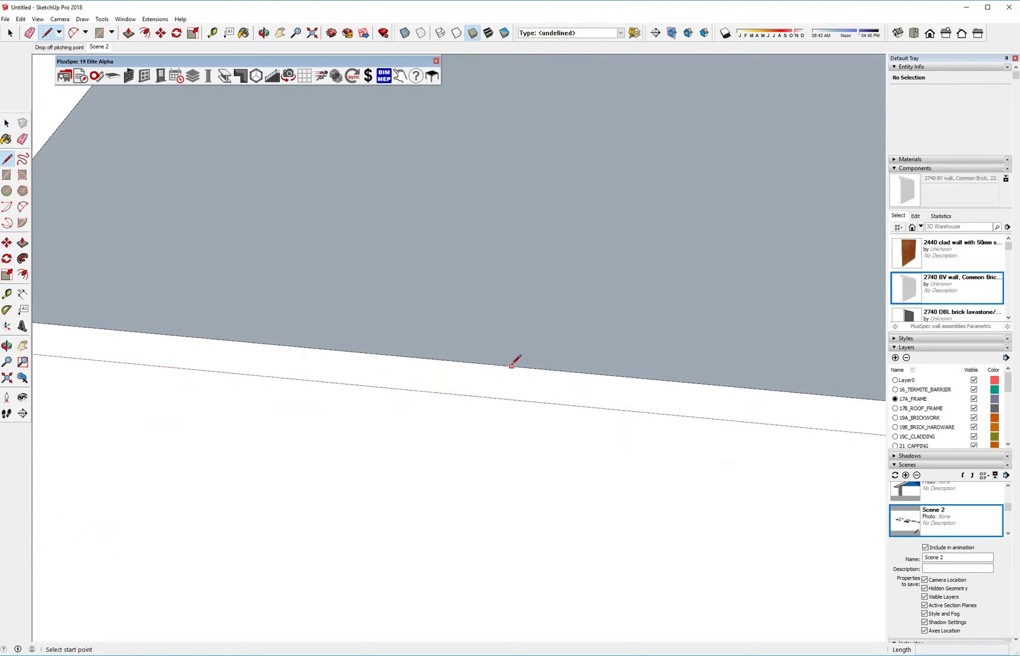
pyautogui.click(457, 361)
pyautogui.write('1000')
pyautogui.press('Return')
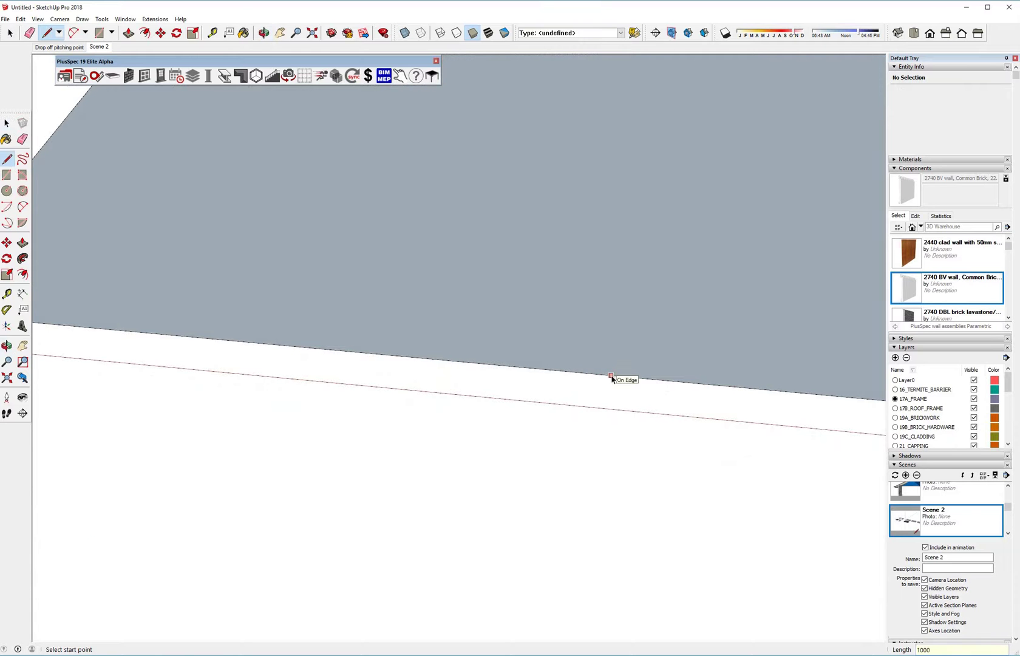
pyautogui.press('space')
pyautogui.click(593, 379)
pyautogui.scroll(-3, 579, 387)
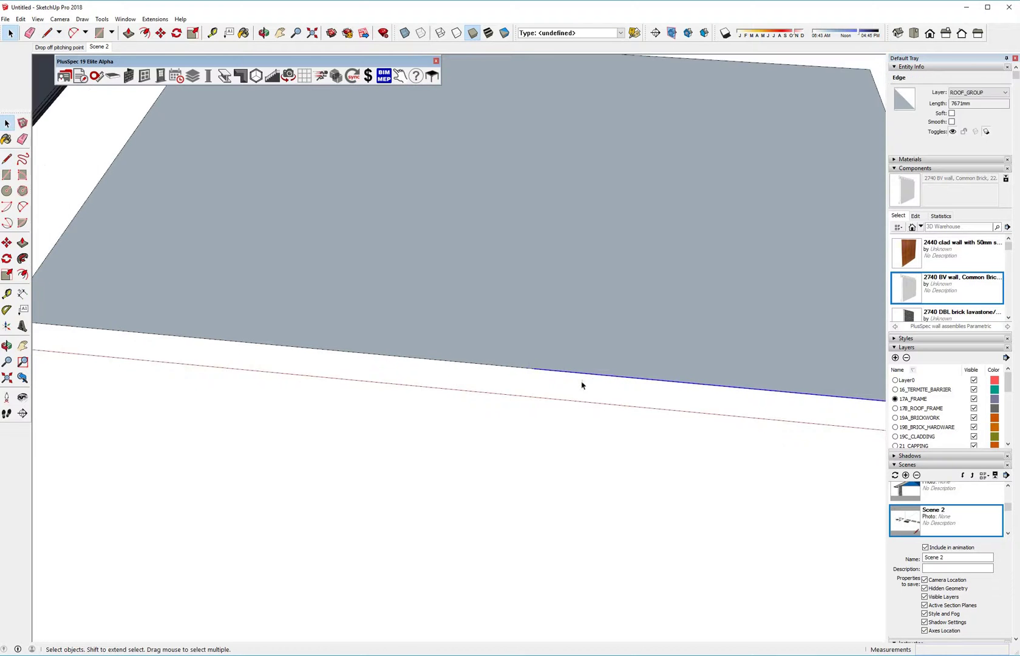
pyautogui.scroll(3, 559, 378)
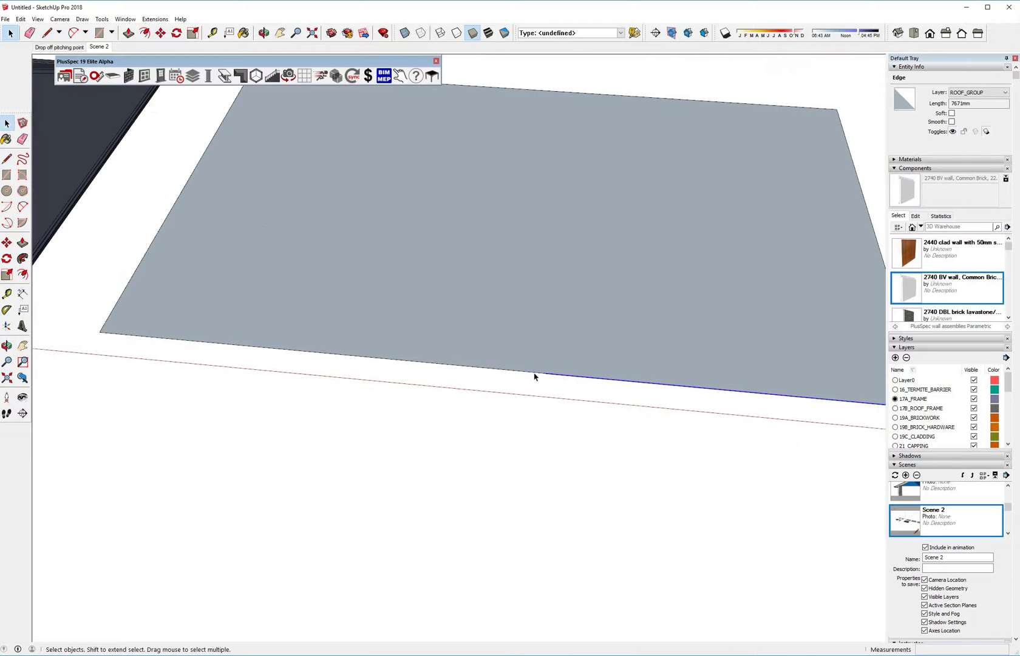
pyautogui.click(534, 374)
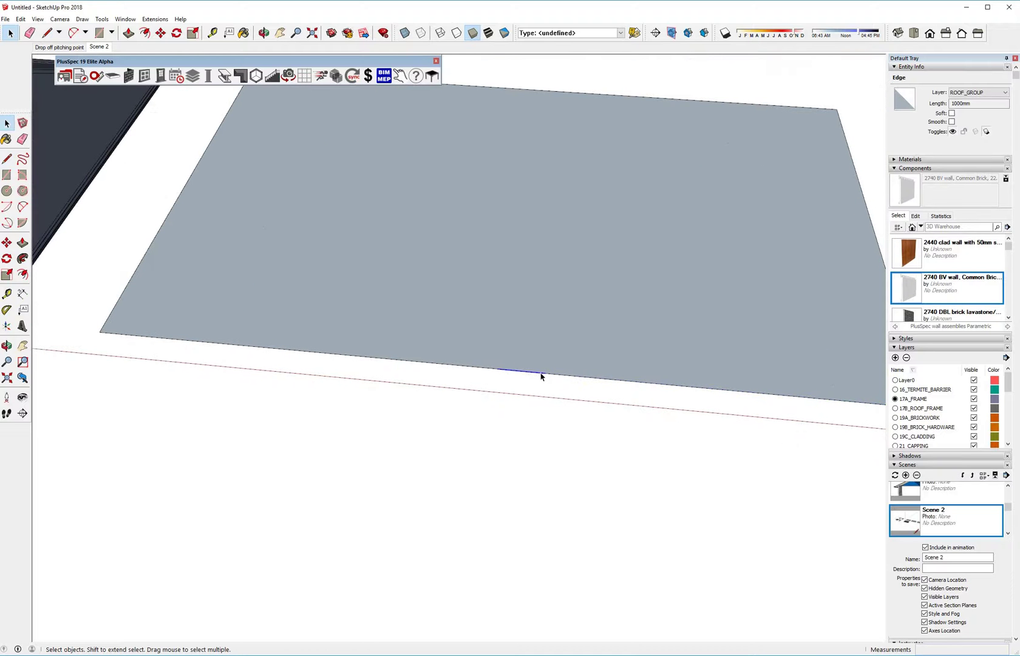
# Draw a 2000 mm line 1 mm outside the front edge and close it back to the edge as a thin strip.
pyautogui.scroll(3, 543, 377)
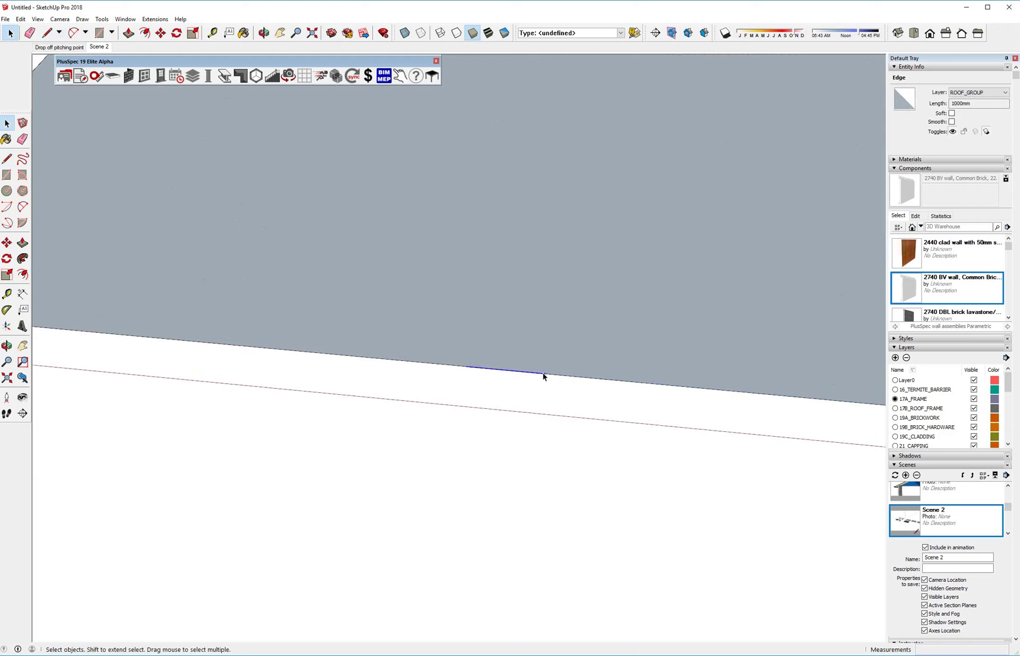
pyautogui.press('l')
pyautogui.click(545, 373)
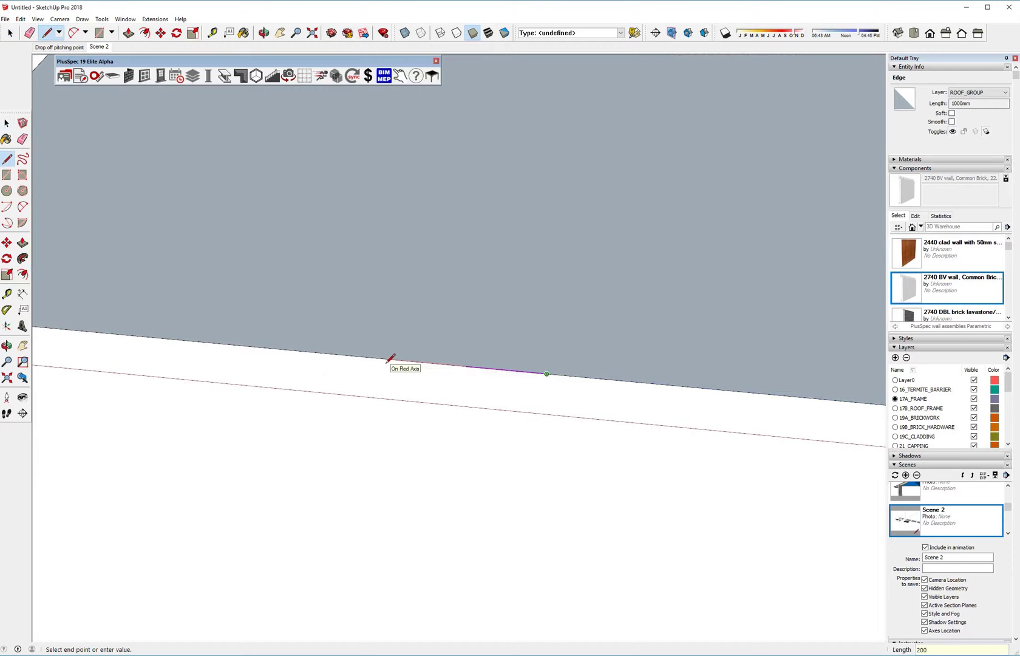
pyautogui.press('Return')
pyautogui.scroll(3, 387, 353)
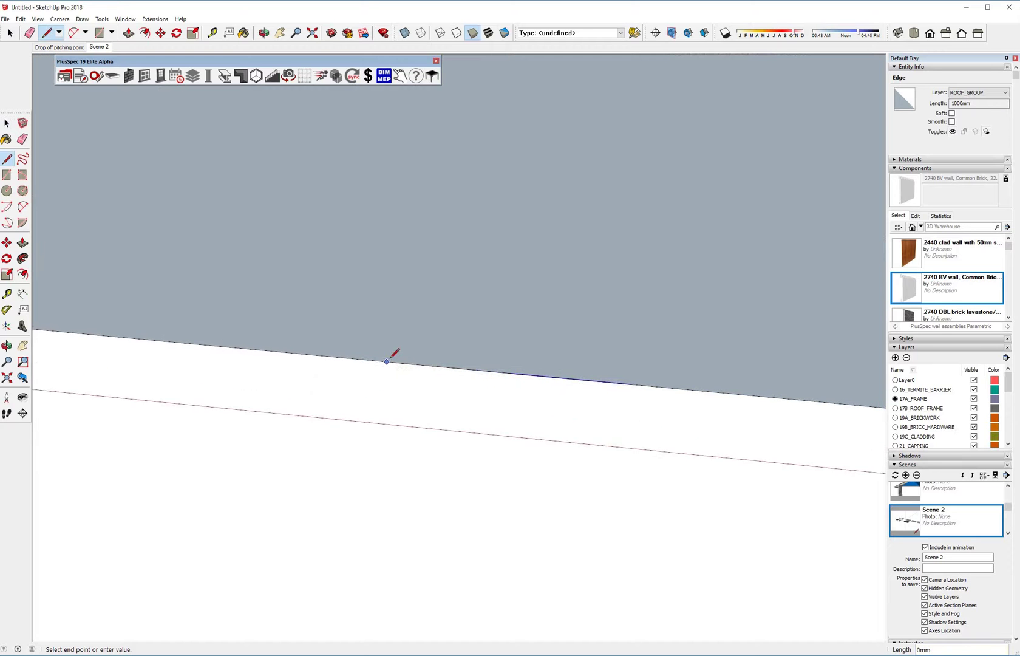
pyautogui.scroll(3, 391, 357)
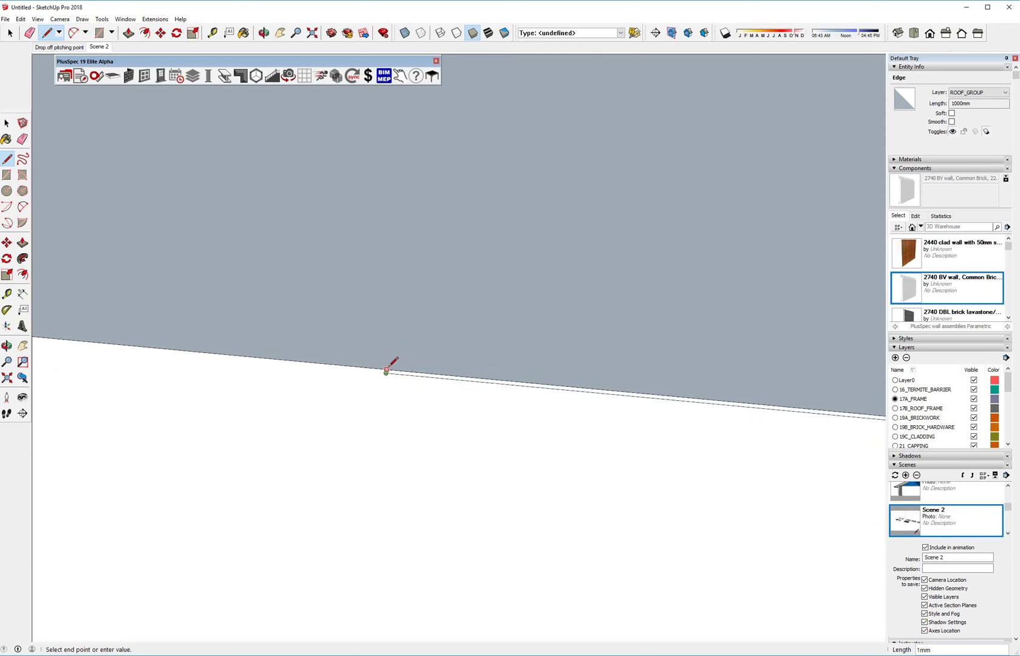
pyautogui.press('Escape')
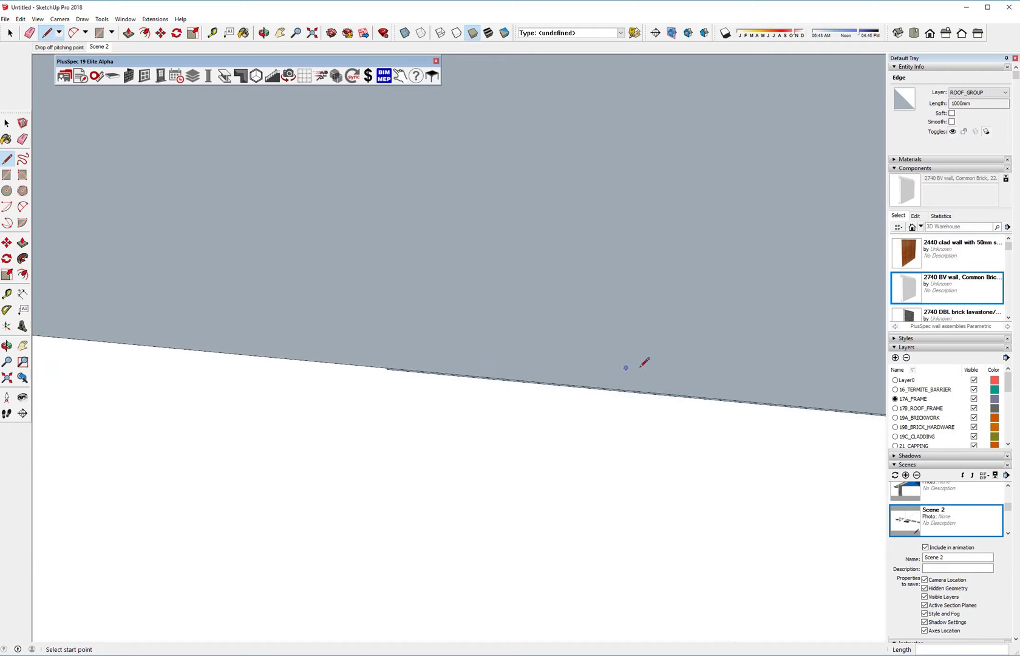
# Delete the original front-edge segments behind the 2000 mm line to merge the thin strip into the face.
pyautogui.moveTo(709, 367); pyautogui.dragTo(441, 337, button='middle')
pyautogui.press('space')
pyautogui.click(479, 387)
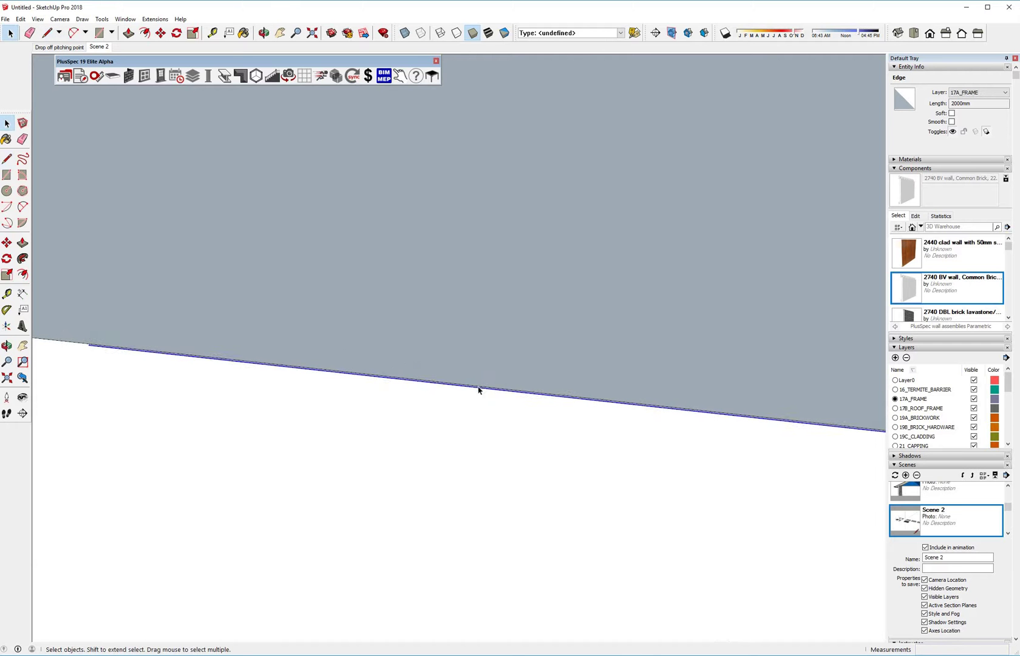
pyautogui.scroll(2, 479, 389)
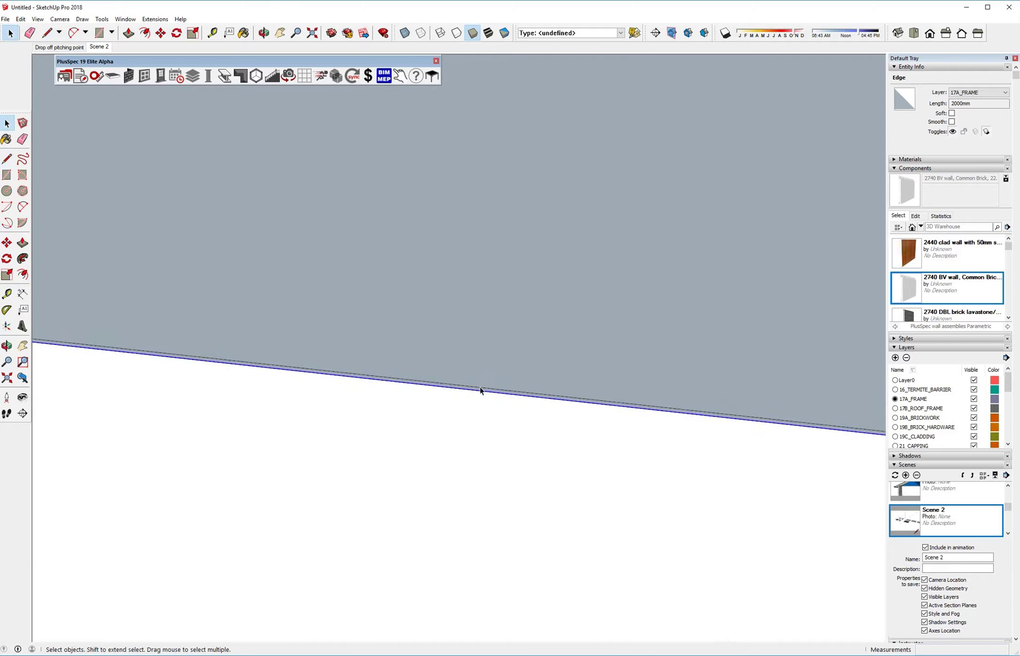
pyautogui.click(480, 389)
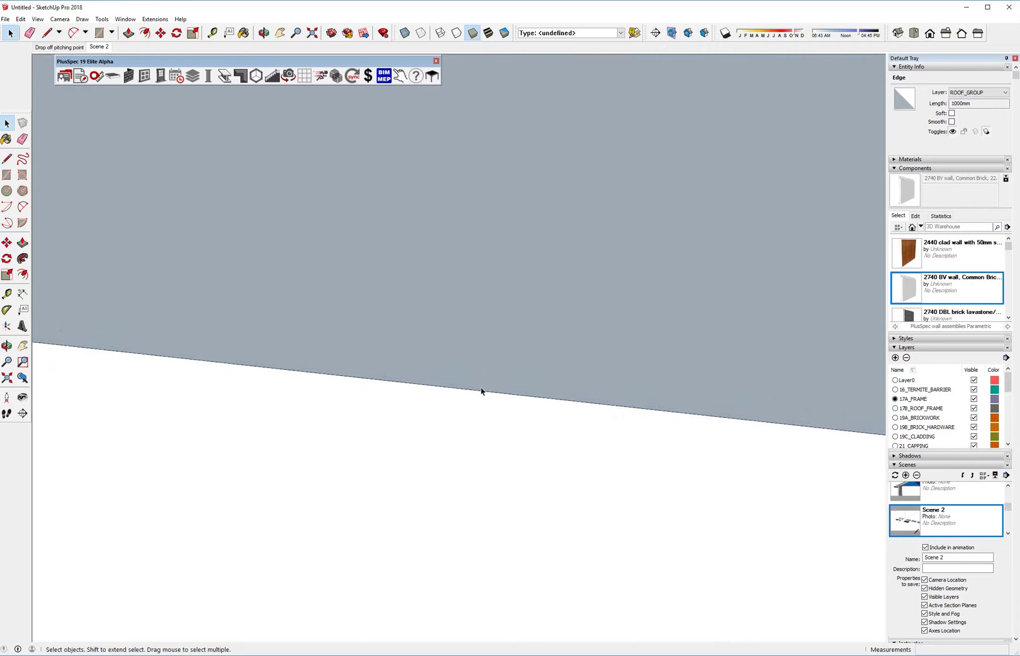
pyautogui.press('Delete')
pyautogui.scroll(-5, 479, 387)
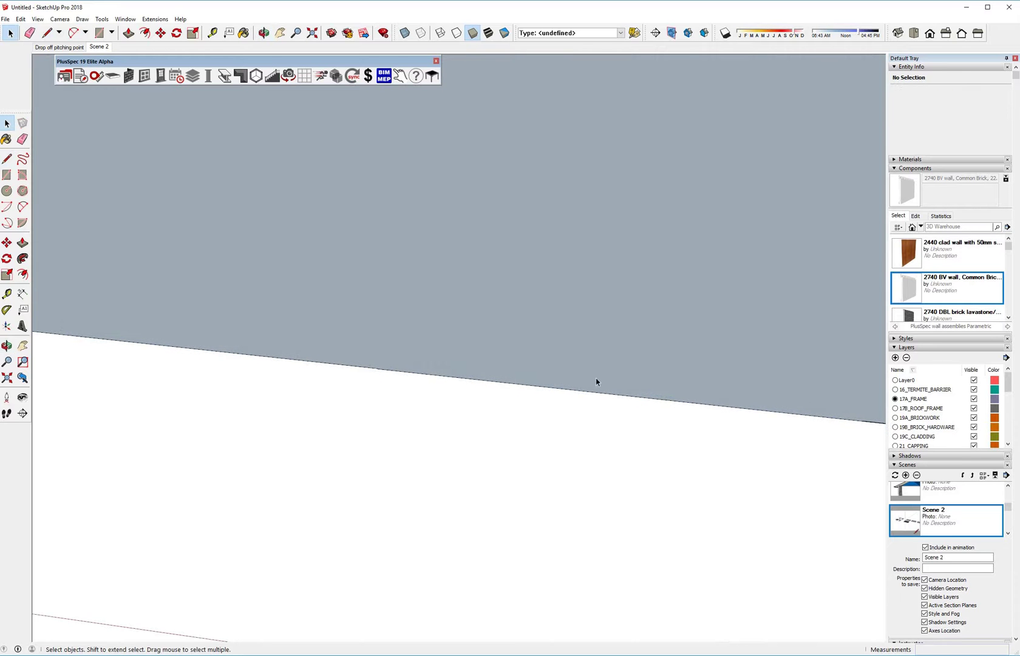
pyautogui.keyDown('shift'); pyautogui.moveTo(687, 379); pyautogui.dragTo(344, 372, button='middle'); pyautogui.keyUp('shift')
pyautogui.scroll(6, 491, 405)
pyautogui.click(472, 399)
pyautogui.press('Delete')
# Create a hip roof on the enlarged rectangular face that includes the thin front strip.
pyautogui.scroll(-4, 474, 351)
pyautogui.scroll(-5, 457, 342)
pyautogui.scroll(-1, 450, 275)
pyautogui.keyDown('shift'); pyautogui.moveTo(451, 275); pyautogui.dragTo(489, 393, button='middle'); pyautogui.keyUp('shift')
pyautogui.scroll(1, 489, 392)
pyautogui.click(363, 286)
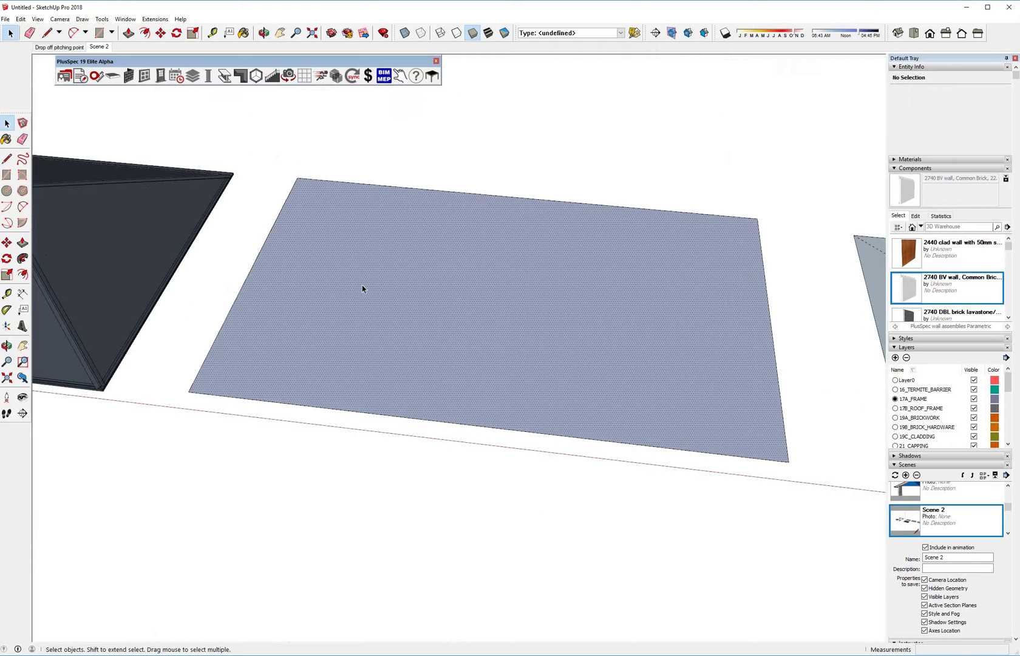
pyautogui.click(244, 84)
pyautogui.click(486, 129)
pyautogui.click(252, 520)
pyautogui.scroll(10, 435, 423)
pyautogui.moveTo(435, 368); pyautogui.dragTo(450, 389)
pyautogui.press('space')
pyautogui.scroll(-3, 450, 389)
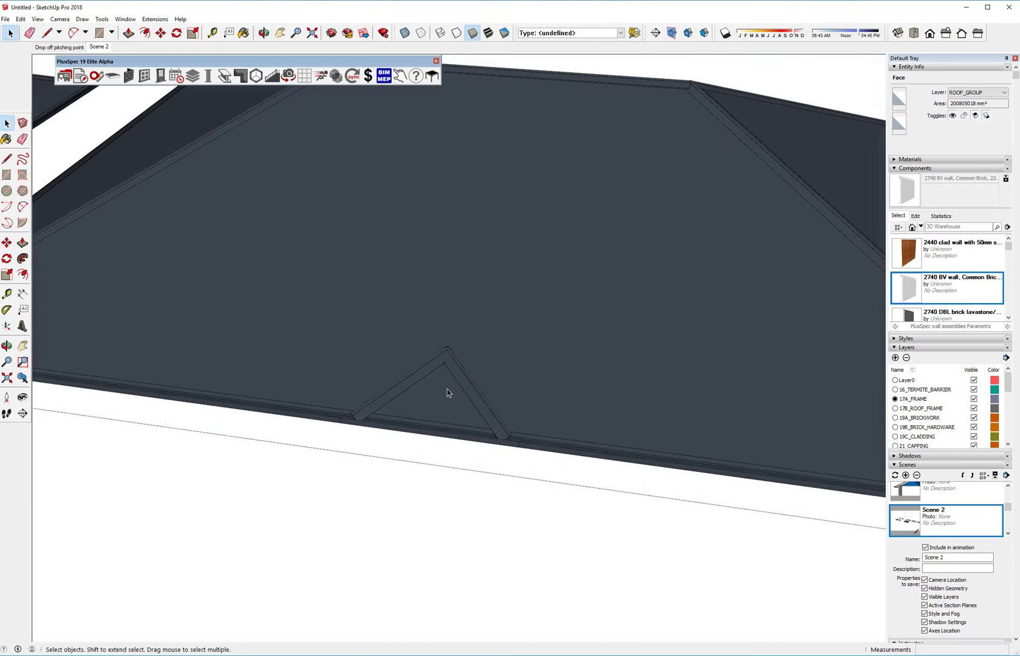
# Turn the small triangular front facet of the hip roof into a gable with 90° pitch, 1 mm overhang and gable infill.
pyautogui.click(447, 377)
pyautogui.rightClick(446, 378)
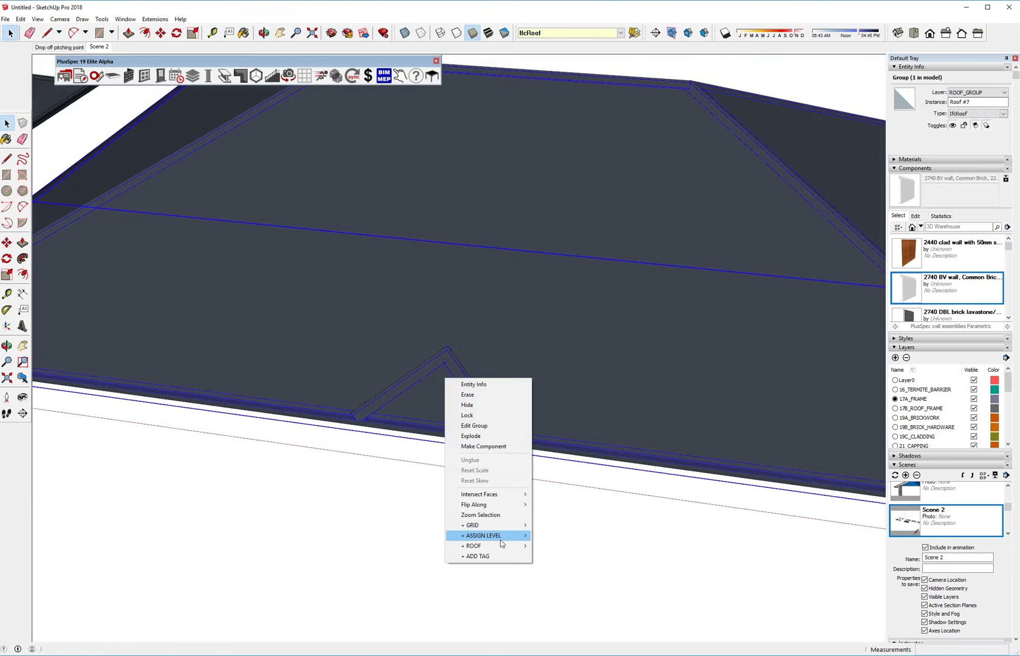
pyautogui.moveTo(503, 550)
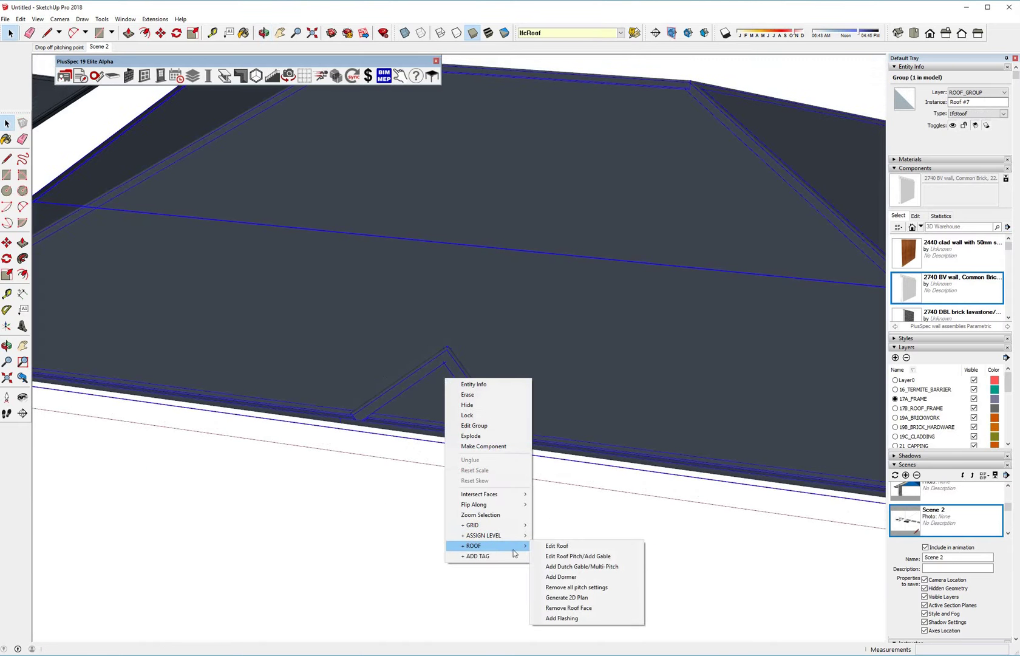
pyautogui.click(586, 556)
pyautogui.click(436, 394)
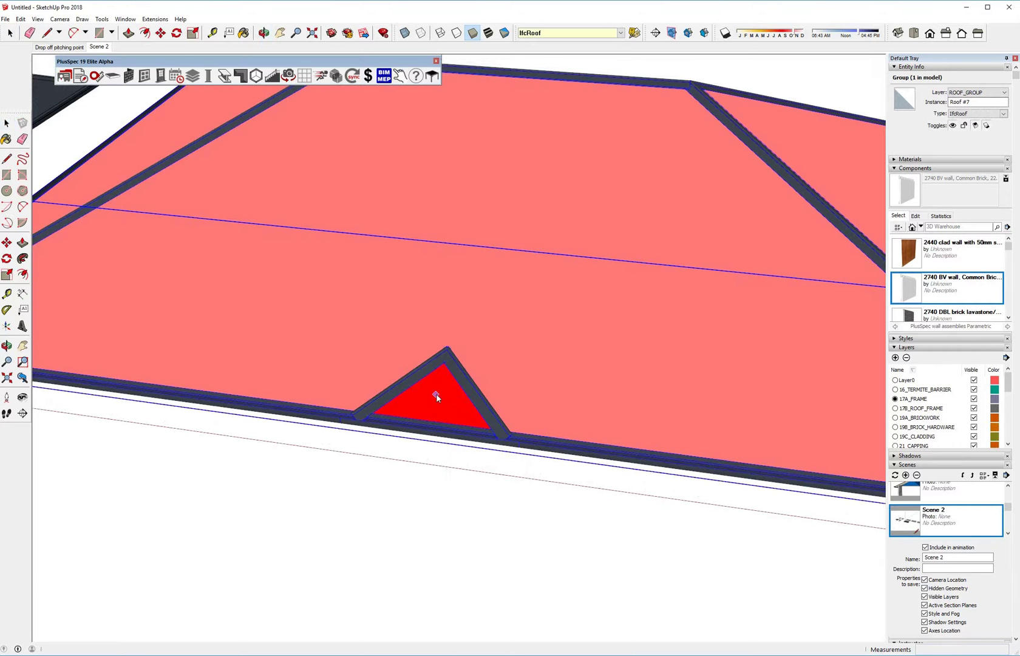
pyautogui.click(430, 437)
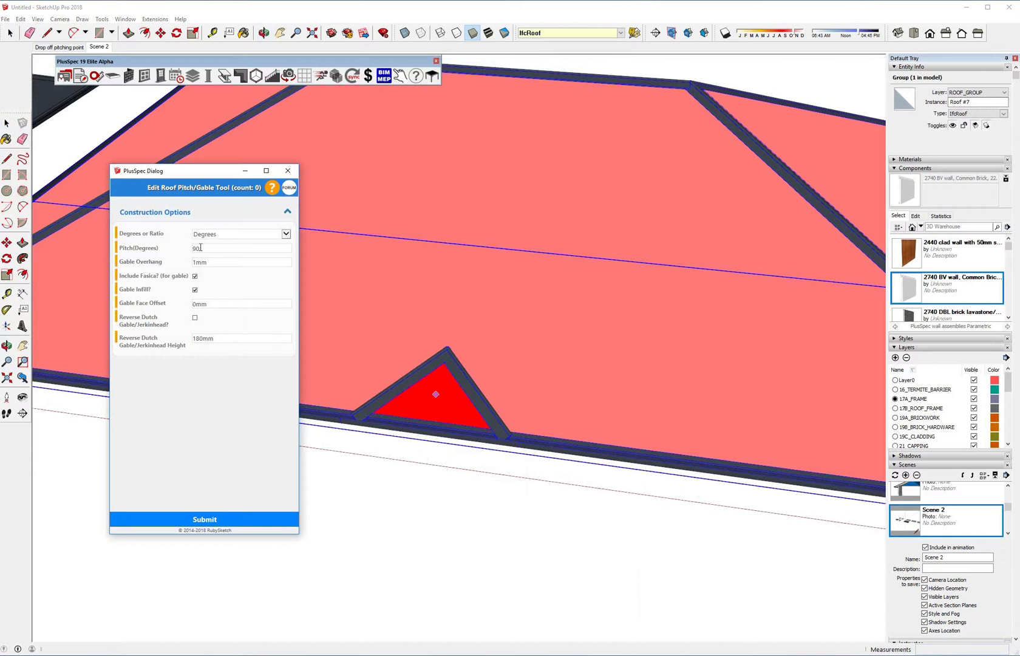
pyautogui.click(252, 523)
pyautogui.scroll(-5, 423, 469)
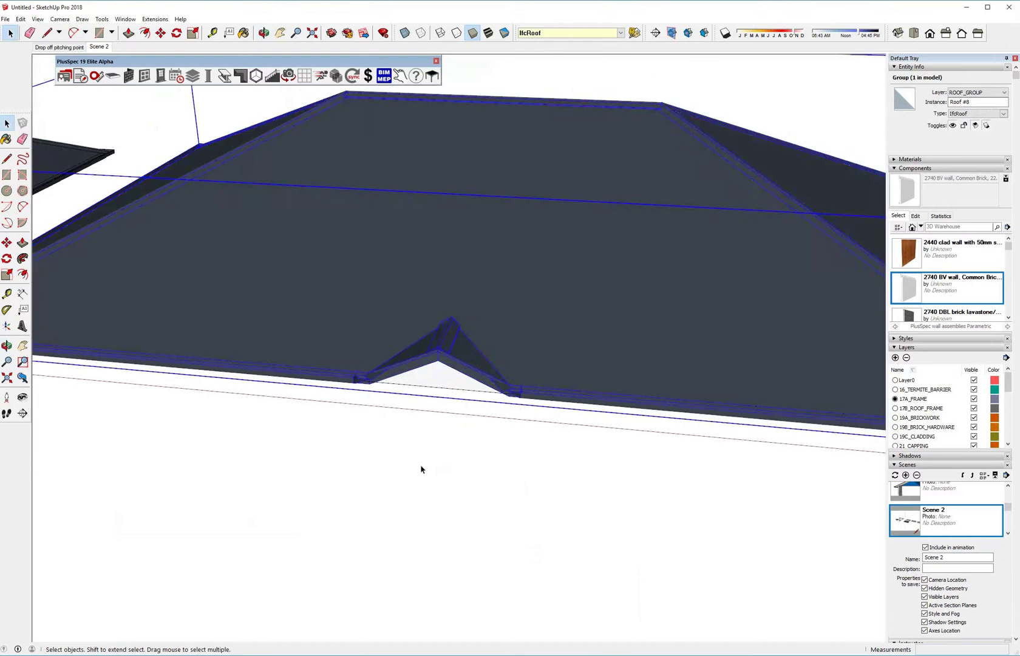
pyautogui.moveTo(427, 480); pyautogui.dragTo(649, 292, button='middle')
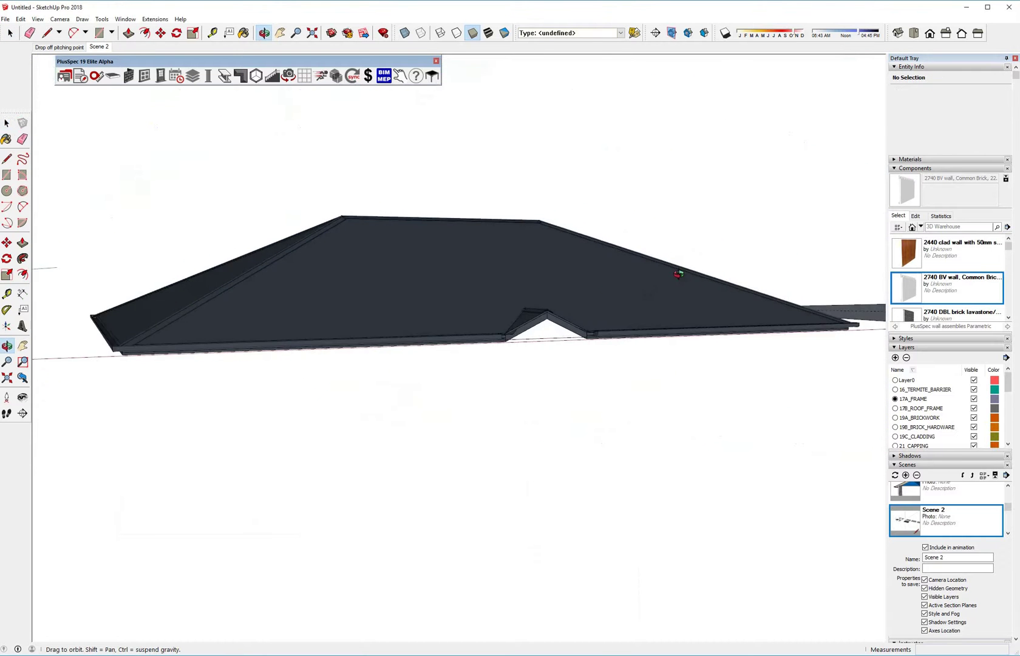
pyautogui.moveTo(609, 290); pyautogui.dragTo(207, 389)
pyautogui.scroll(3, 448, 364)
pyautogui.scroll(-3, 447, 365)
# Create a metal hip roof with 25° pitch and 0 mm eaves on the adjacent rectangular face with dashed roof lines.
pyautogui.keyDown('shift'); pyautogui.moveTo(447, 364); pyautogui.dragTo(308, 301, button='middle'); pyautogui.keyUp('shift')
pyautogui.scroll(-3, 448, 365)
pyautogui.scroll(3, 431, 353)
pyautogui.press('space')
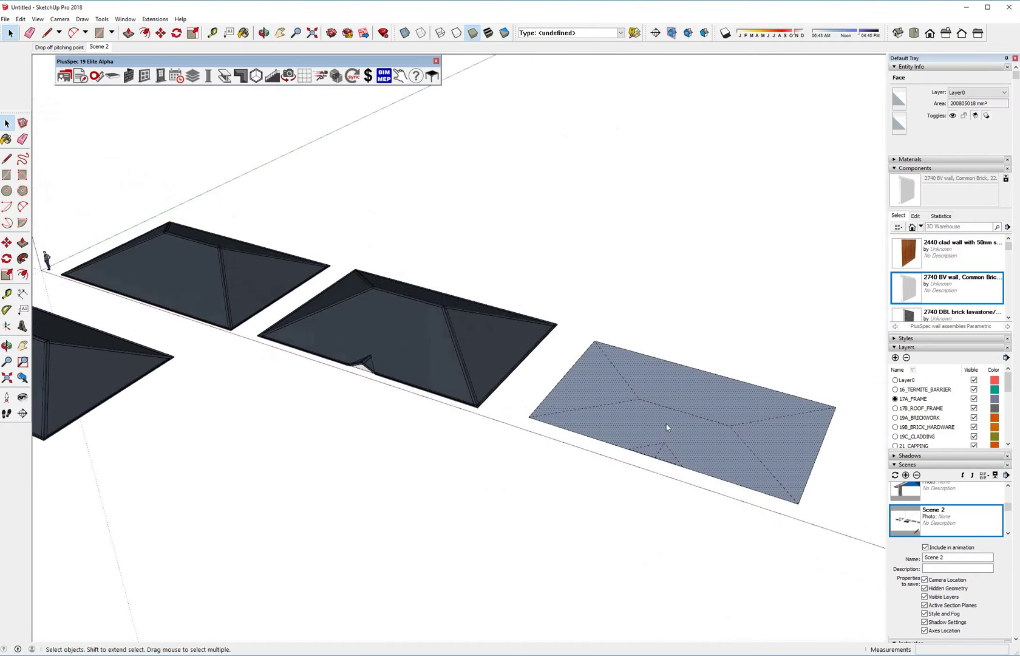
pyautogui.rightClick(667, 427)
pyautogui.moveTo(747, 600)
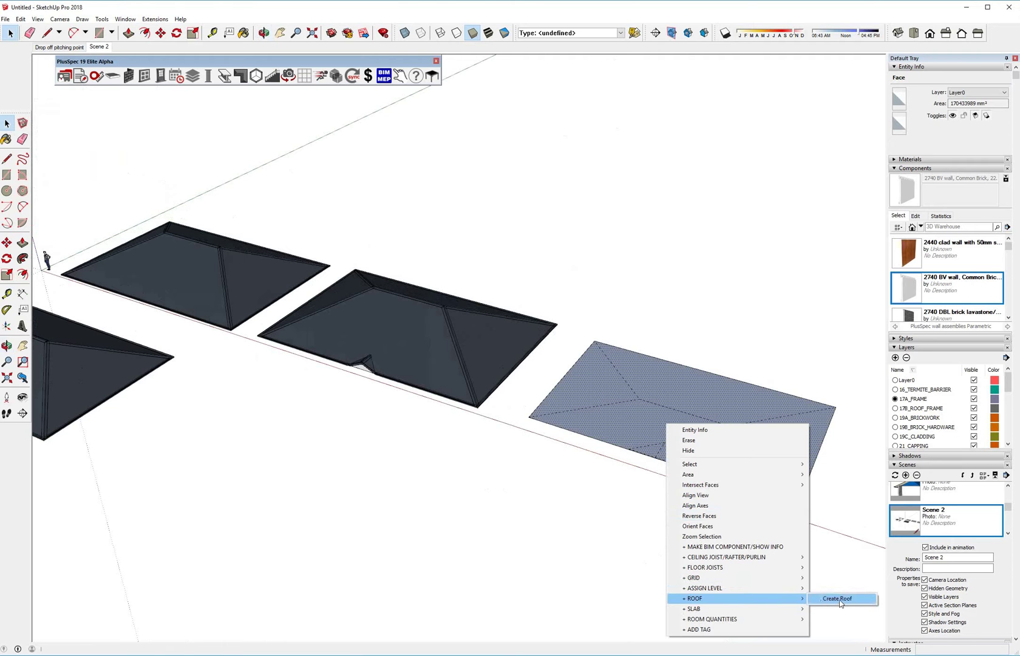
pyautogui.click(838, 598)
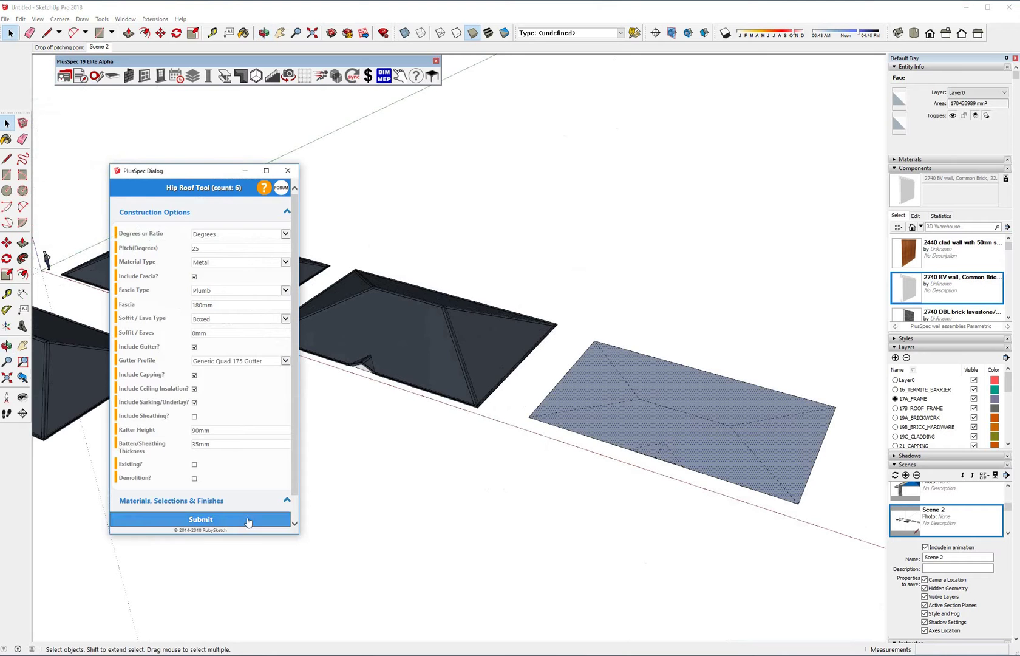
pyautogui.click(246, 521)
pyautogui.scroll(3, 673, 415)
pyautogui.scroll(-4, 674, 415)
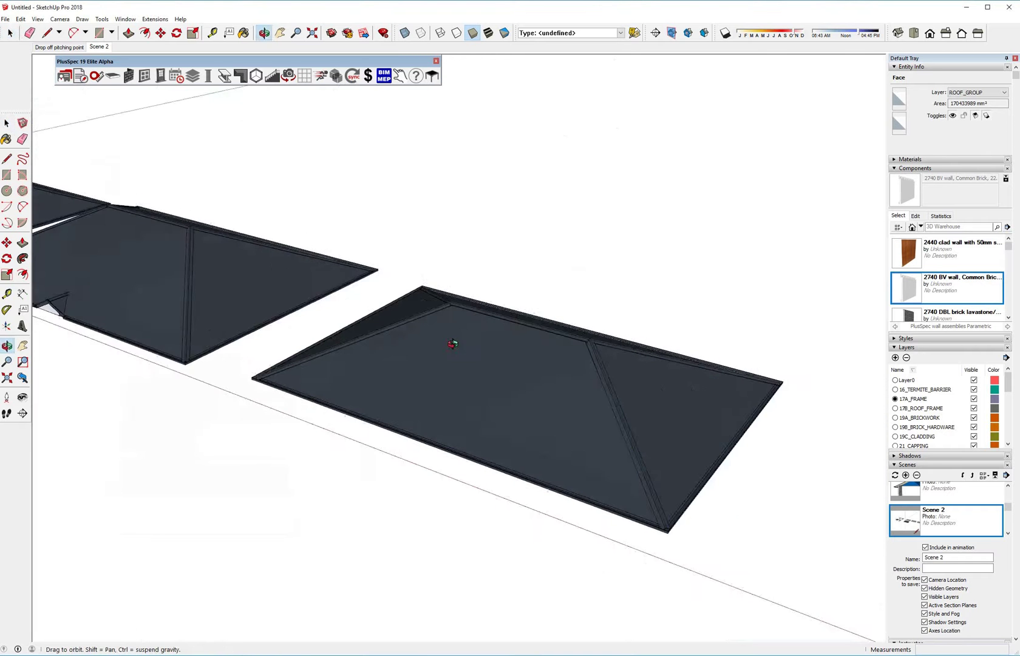
# Remove the large front roof face from the new hip roof.
pyautogui.scroll(5, 519, 380)
pyautogui.click(492, 382)
pyautogui.rightClick(492, 381)
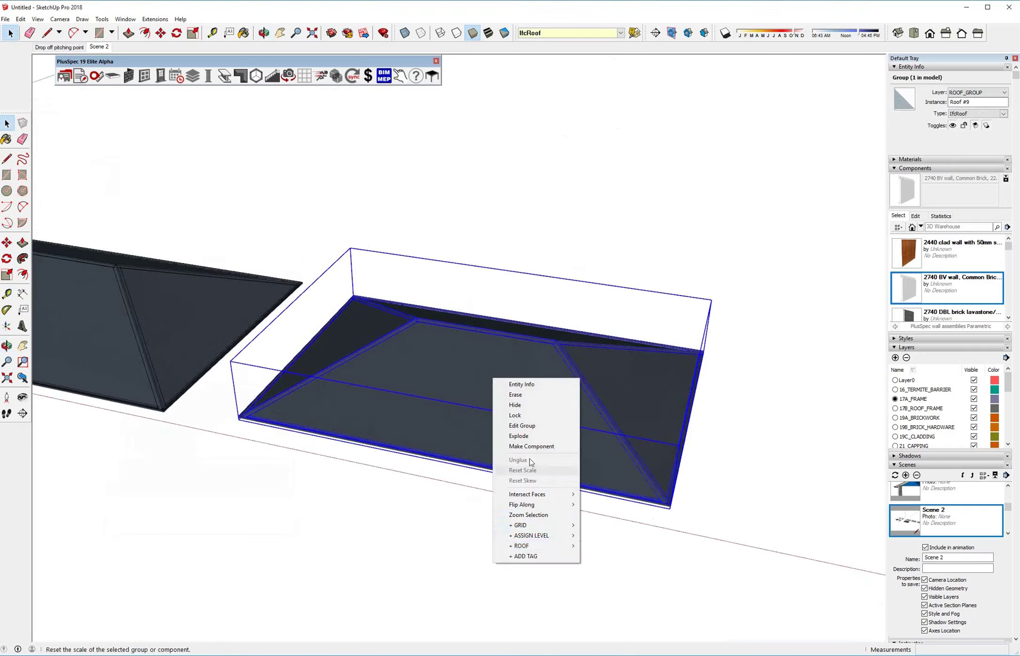
pyautogui.moveTo(555, 546)
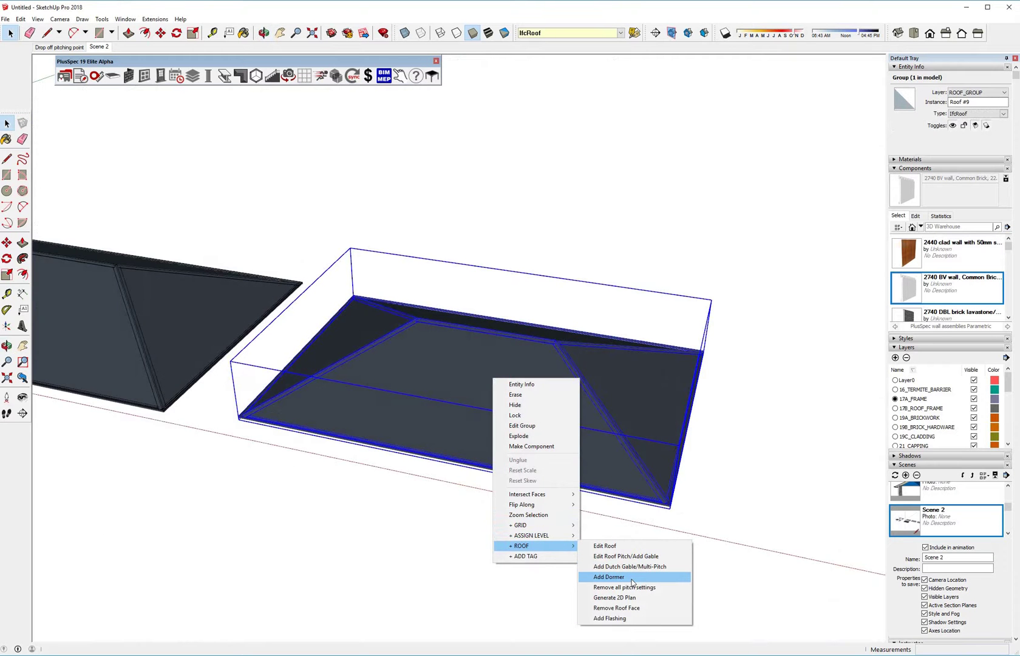
pyautogui.click(619, 607)
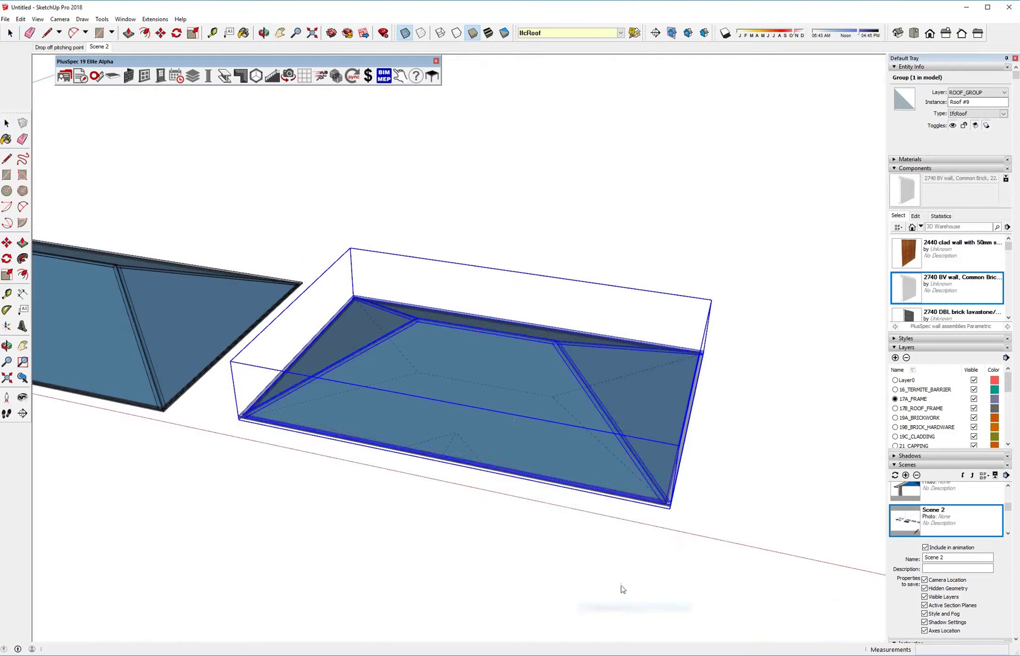
pyautogui.click(513, 425)
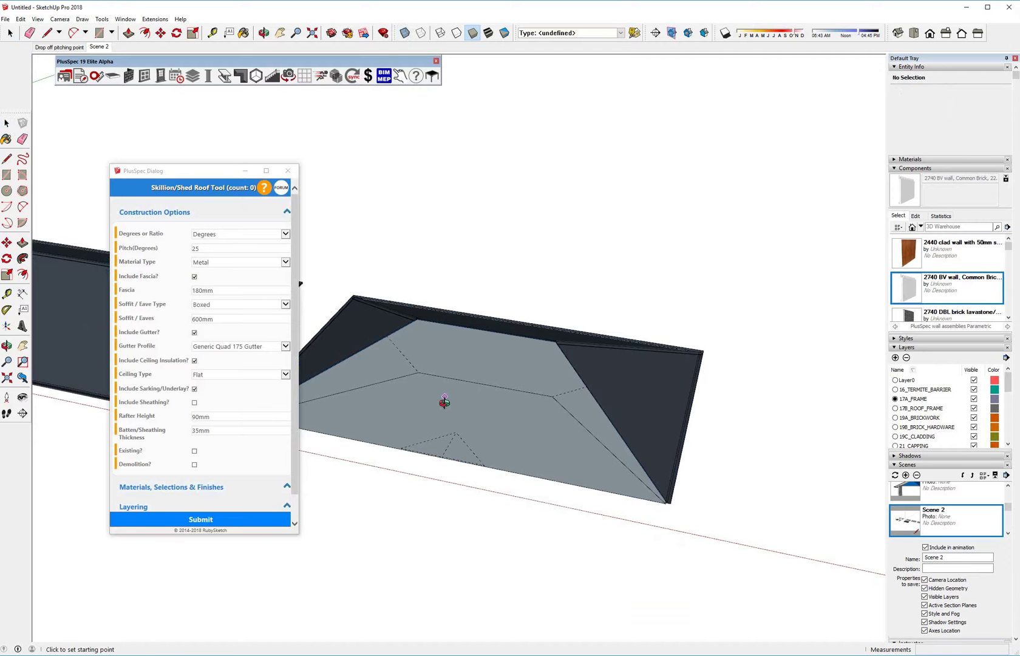
# Start a Skillion/Shed roof outline at the dashed triangle's corner on the front edge and set its soffit/eaves to 0 mm.
pyautogui.moveTo(446, 412); pyautogui.dragTo(739, 457, button='middle')
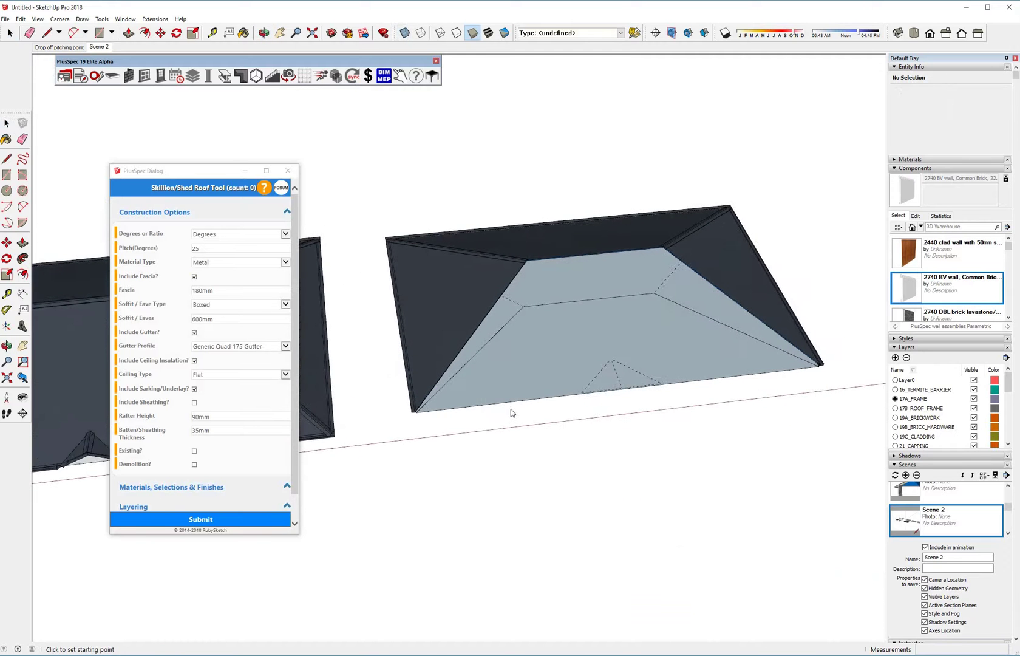
pyautogui.scroll(3, 419, 408)
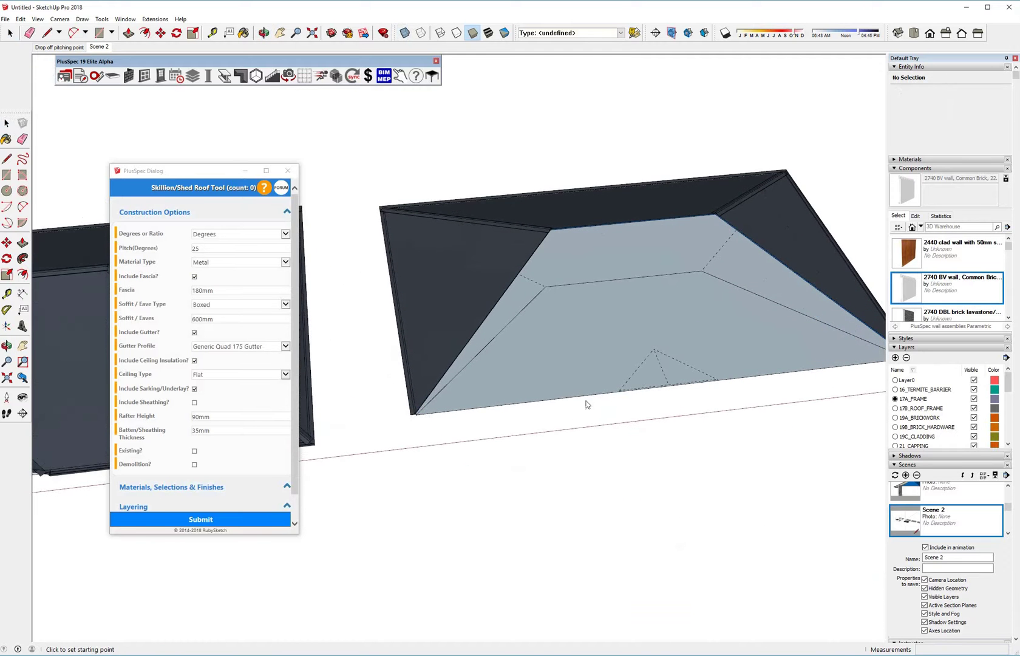
pyautogui.scroll(5, 604, 396)
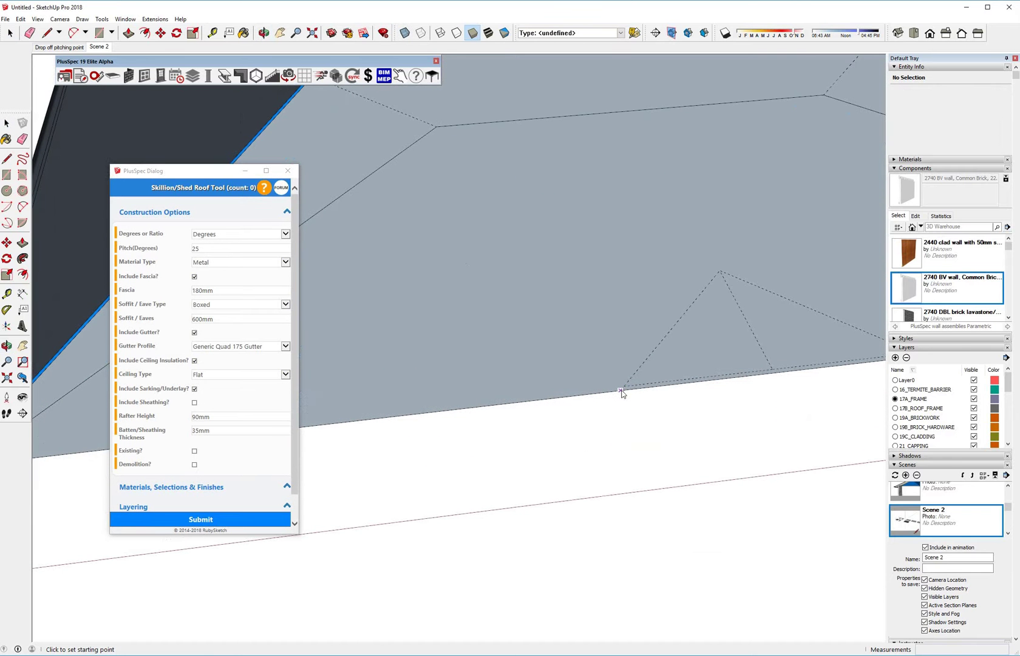
pyautogui.moveTo(491, 396); pyautogui.dragTo(709, 327, button='middle')
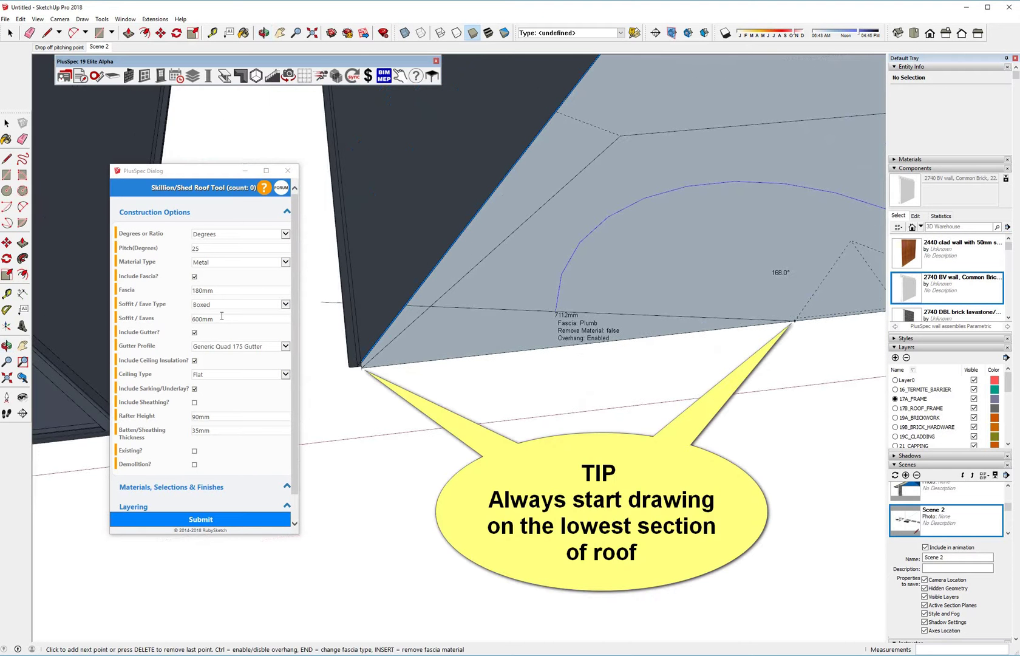
pyautogui.moveTo(222, 318); pyautogui.dragTo(197, 327)
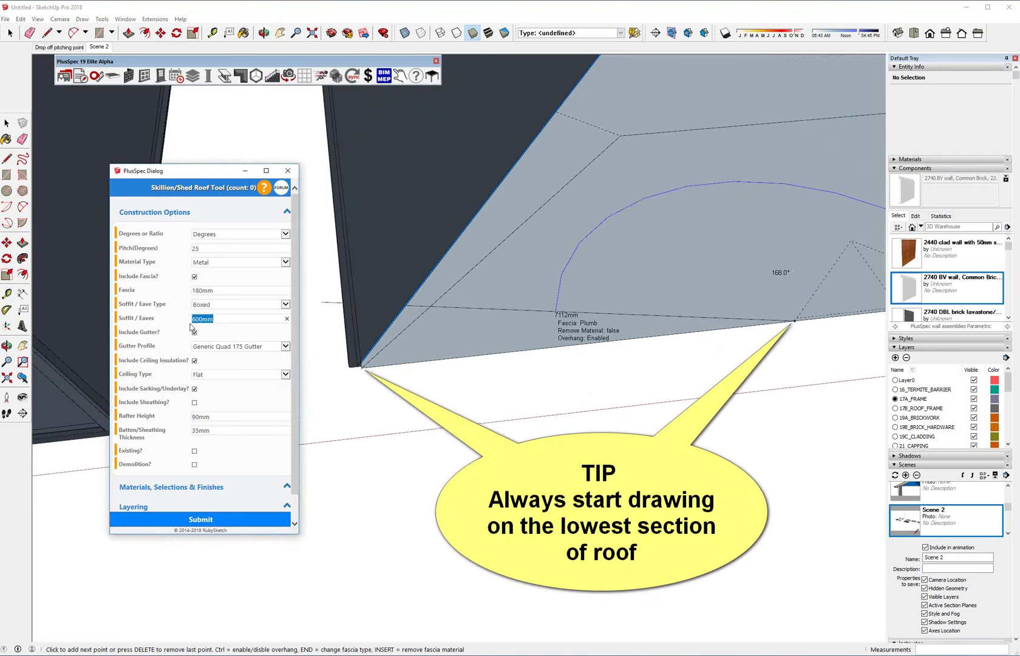
# Trace the skillion outline through the front corners and the two inner hip-line points, and around the dashed triangle back to the start.
pyautogui.click(362, 368)
pyautogui.click(620, 136)
pyautogui.scroll(-5, 722, 142)
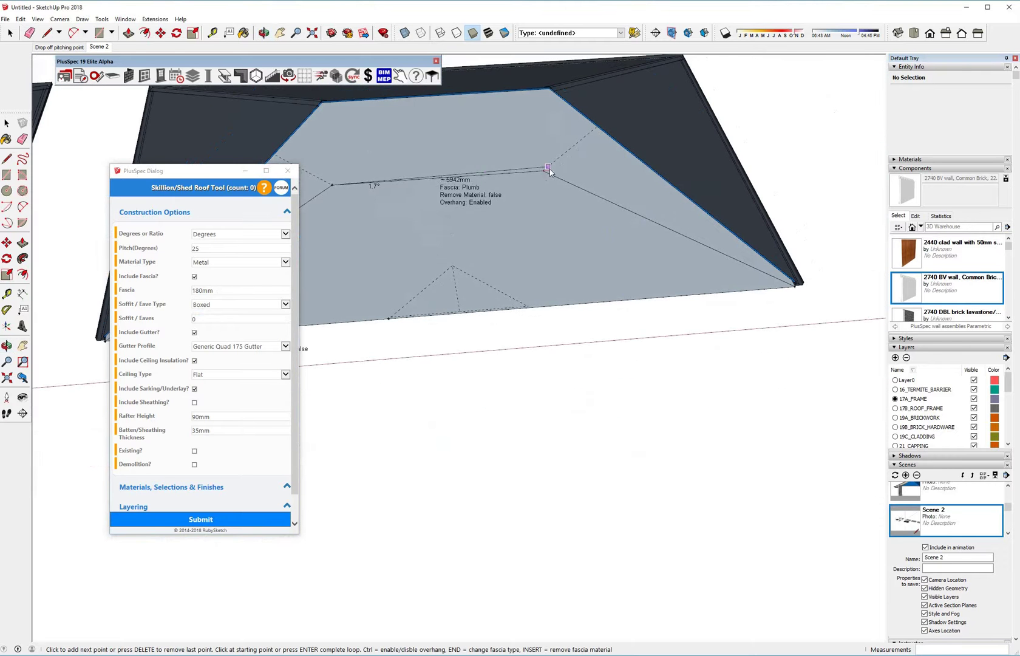
pyautogui.click(547, 173)
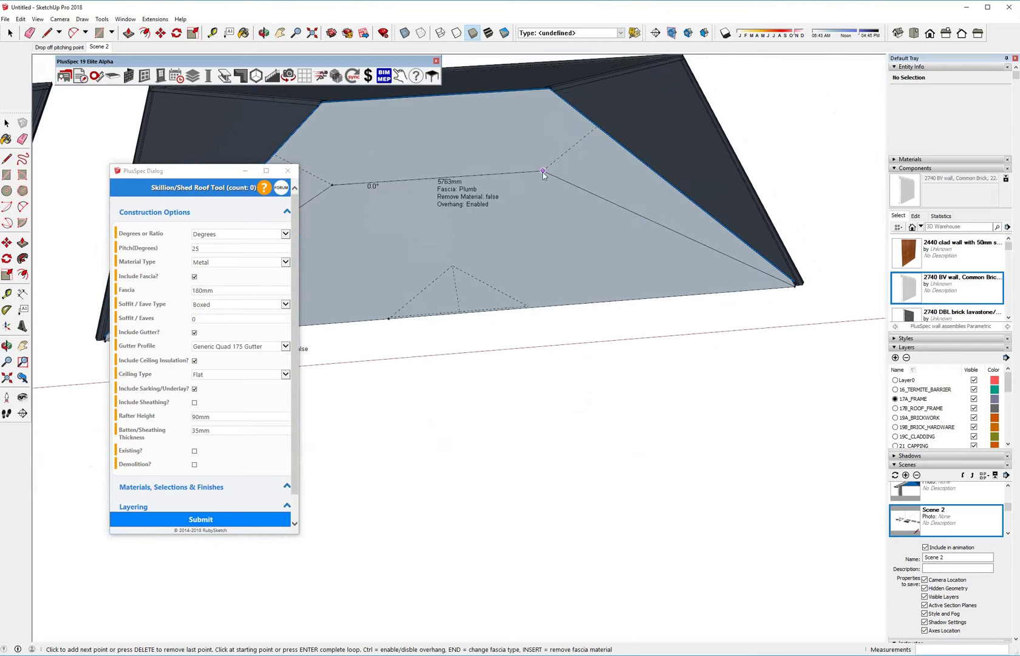
pyautogui.click(795, 285)
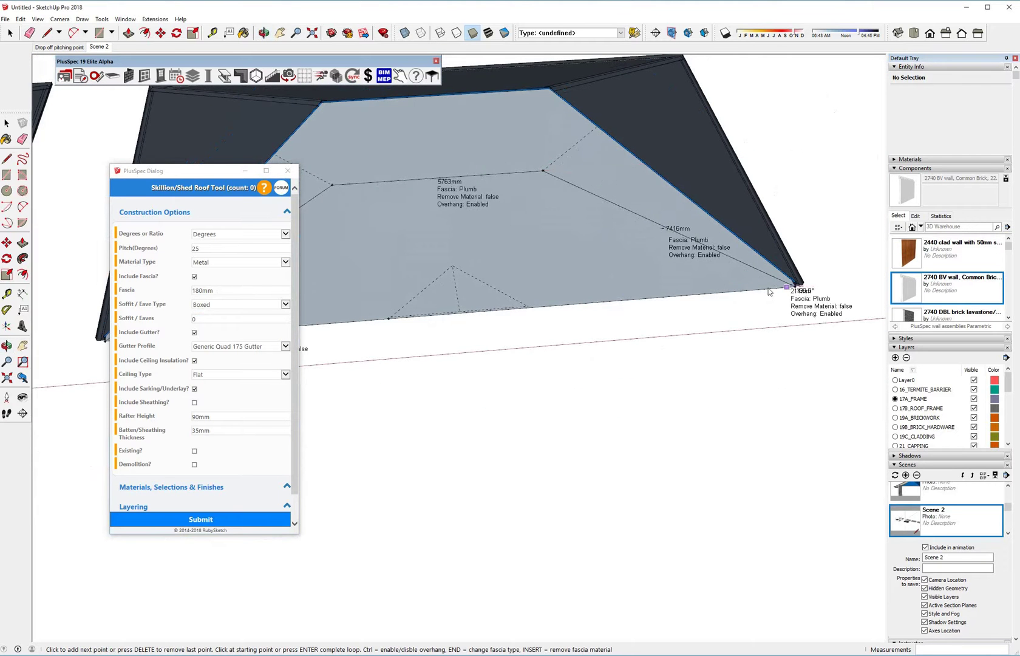
pyautogui.click(530, 308)
pyautogui.click(453, 266)
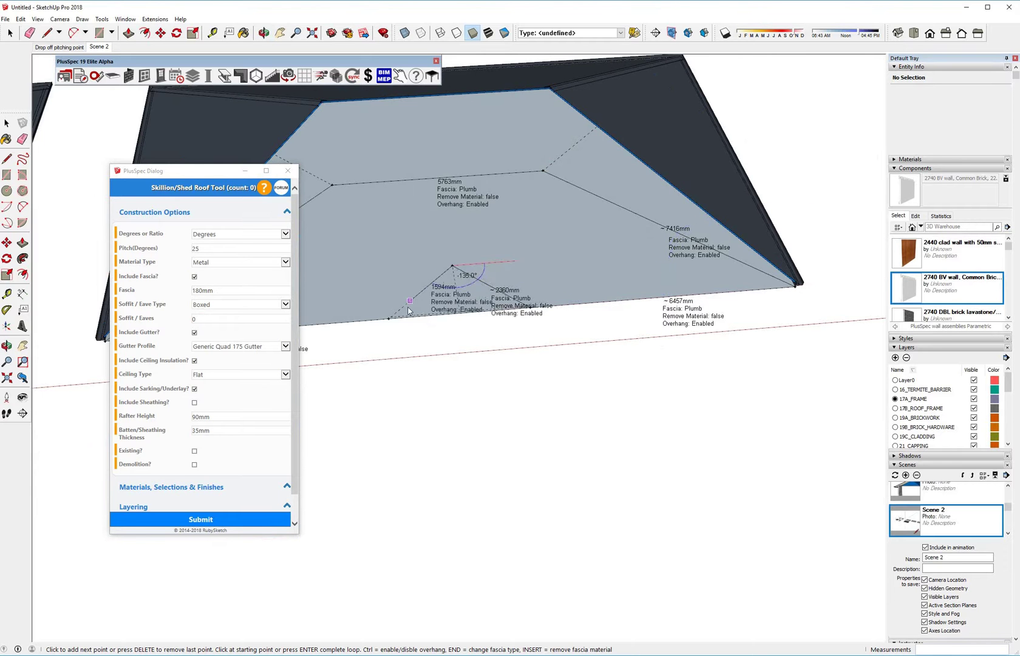
pyautogui.click(388, 318)
# Draw a skillion infill roof with overhang disabled over one half of the triangular notch, from the gutter corner to the dashed apex and front-edge midpoint.
pyautogui.moveTo(462, 314); pyautogui.dragTo(495, 305, button='middle')
pyautogui.scroll(8, 453, 286)
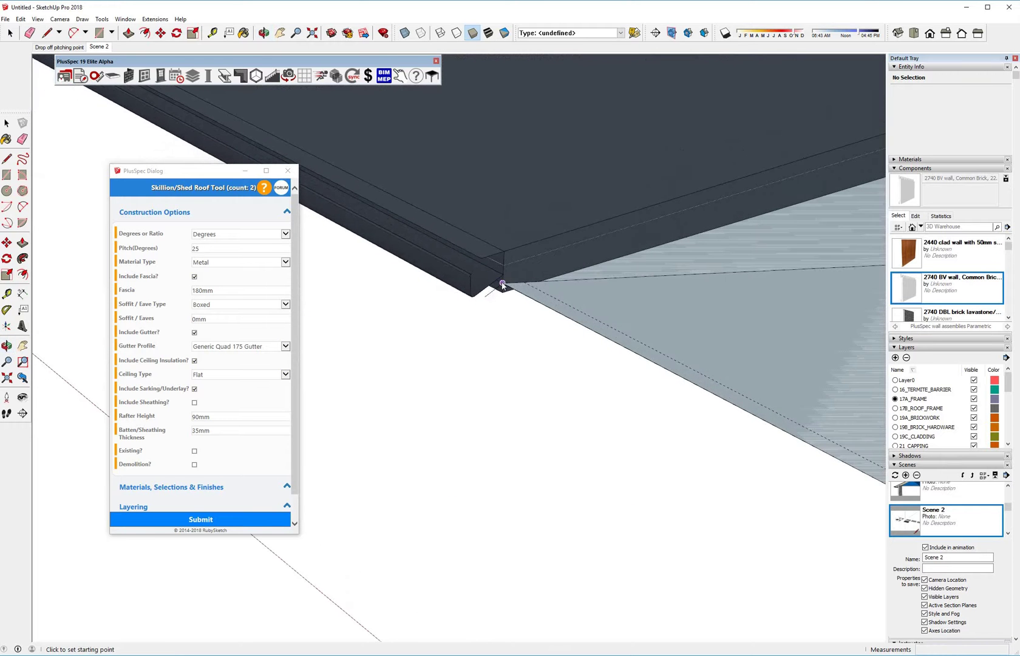
pyautogui.click(485, 299)
pyautogui.scroll(-3, 503, 286)
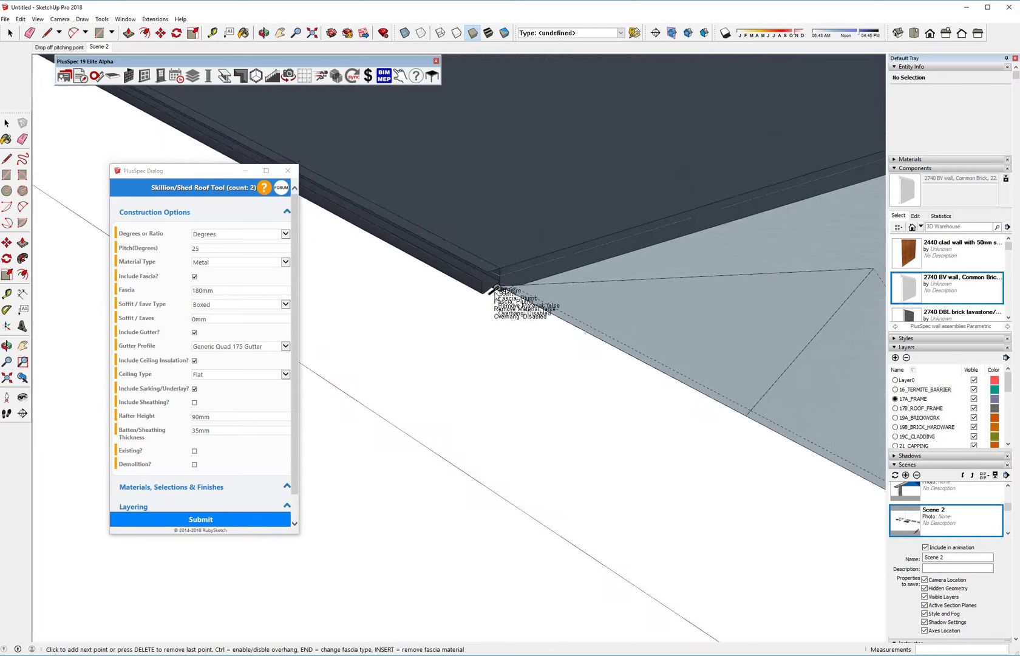
pyautogui.click(711, 279)
pyautogui.click(622, 361)
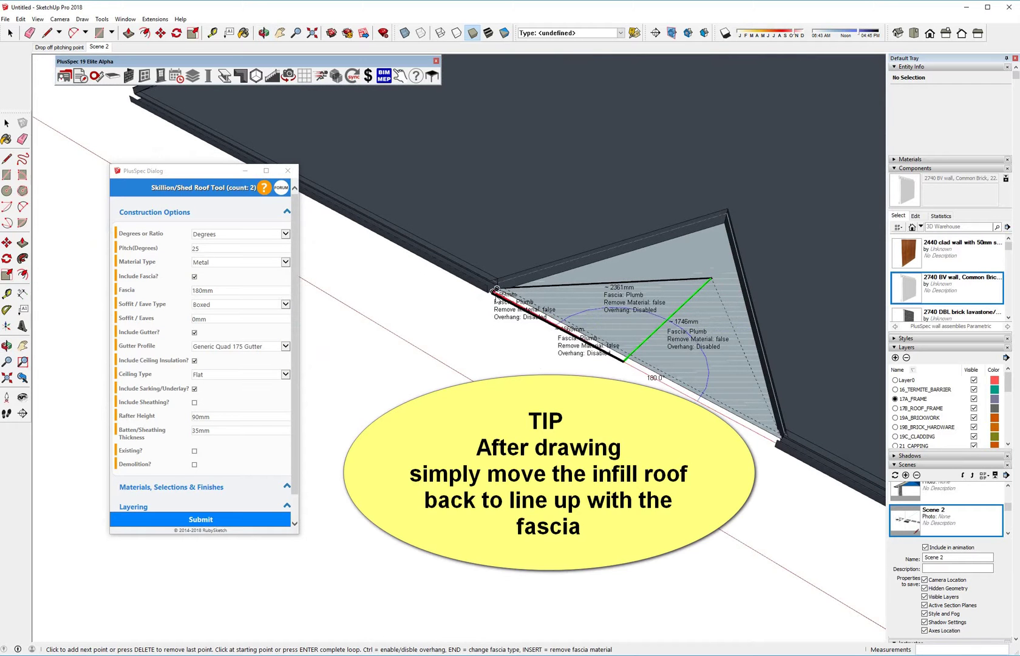
pyautogui.scroll(4, 494, 297)
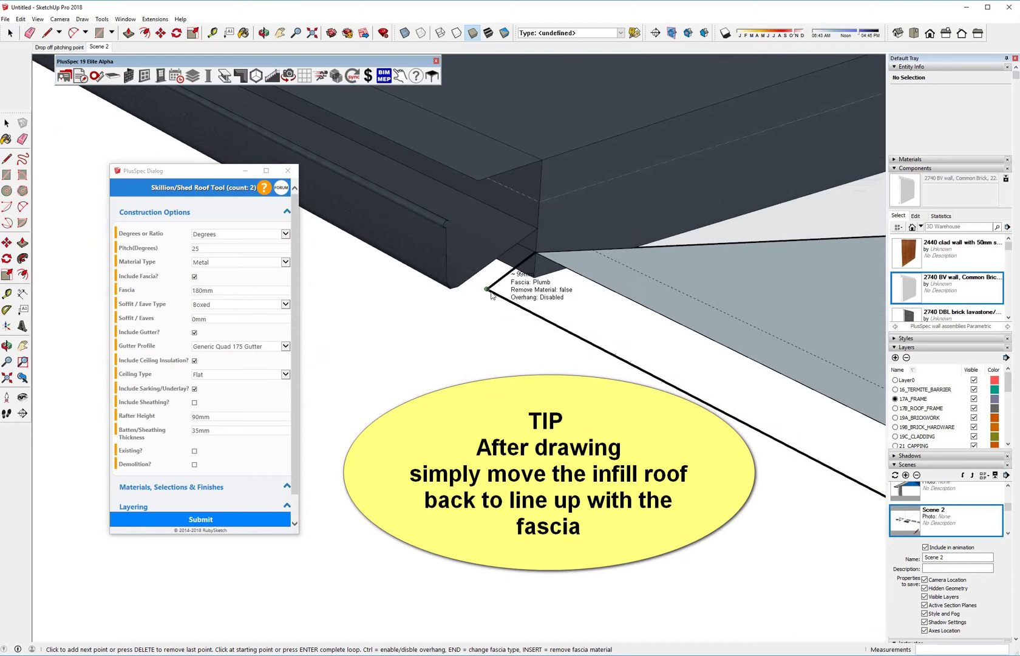
pyautogui.click(491, 294)
pyautogui.moveTo(491, 295); pyautogui.dragTo(671, 356, button='middle')
pyautogui.moveTo(740, 384); pyautogui.dragTo(655, 332, button='middle')
pyautogui.scroll(-3, 625, 307)
pyautogui.scroll(-3, 615, 311)
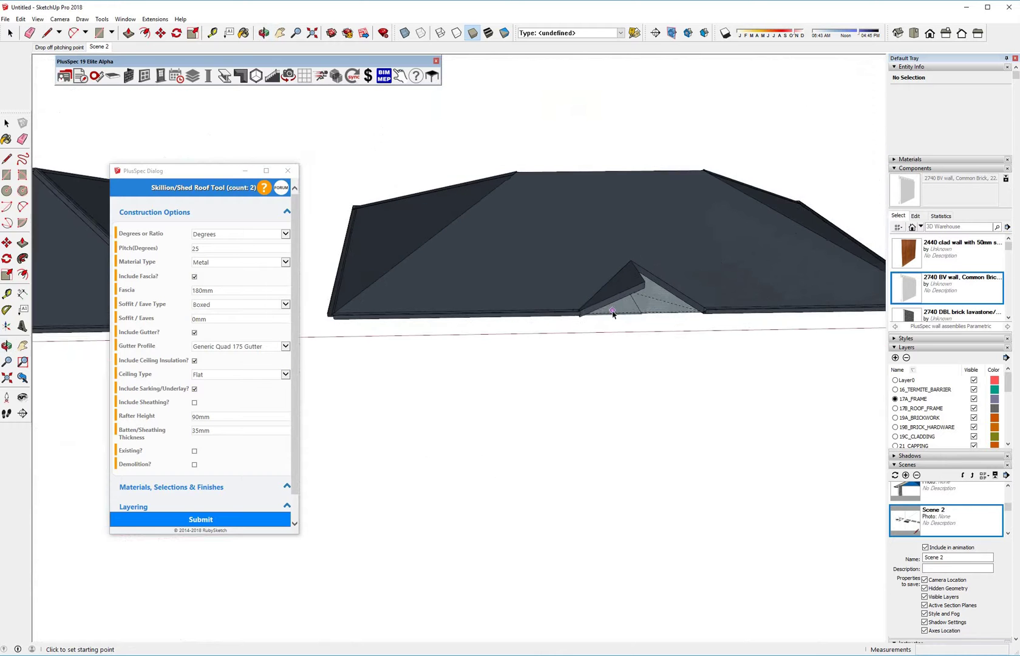
# Examine the neighbouring wall-supported hip roof from above and from underneath at its exposed rafters.
pyautogui.press('space')
pyautogui.moveTo(490, 286); pyautogui.dragTo(578, 286, button='middle')
pyautogui.scroll(-3, 578, 287)
pyautogui.keyDown('shift'); pyautogui.moveTo(346, 286); pyautogui.dragTo(503, 294, button='middle'); pyautogui.keyUp('shift')
pyautogui.scroll(-3, 503, 294)
pyautogui.keyDown('shift'); pyautogui.moveTo(265, 241); pyautogui.dragTo(762, 339, button='middle'); pyautogui.keyUp('shift')
pyautogui.scroll(3, 320, 333)
pyautogui.scroll(5, 320, 338)
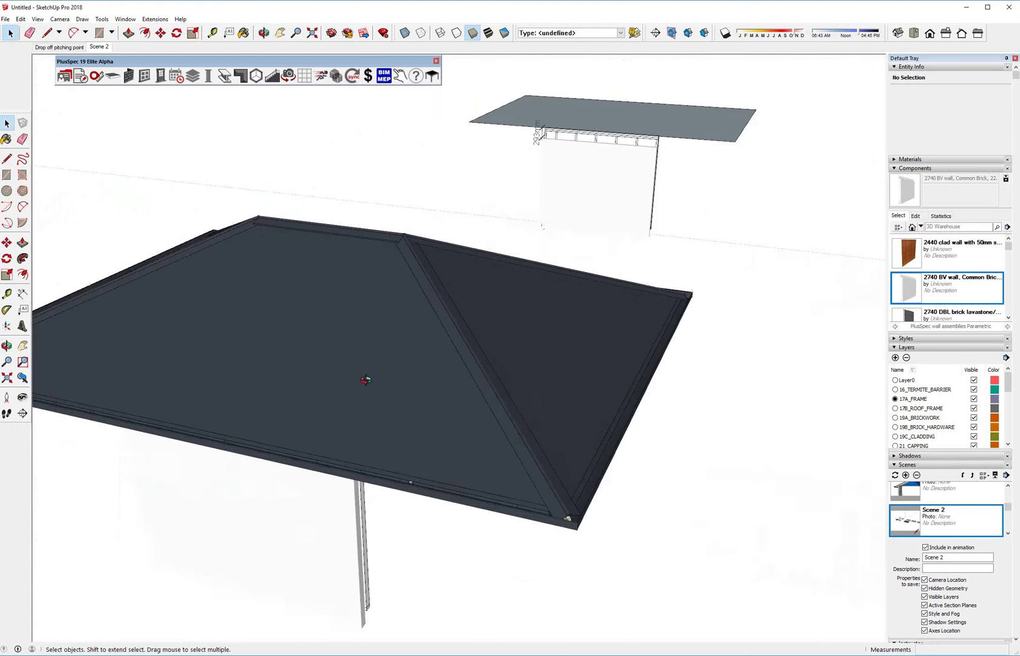
pyautogui.moveTo(359, 376); pyautogui.dragTo(228, 143, button='middle')
pyautogui.moveTo(353, 326); pyautogui.dragTo(157, 310, button='middle')
pyautogui.scroll(6, 128, 334)
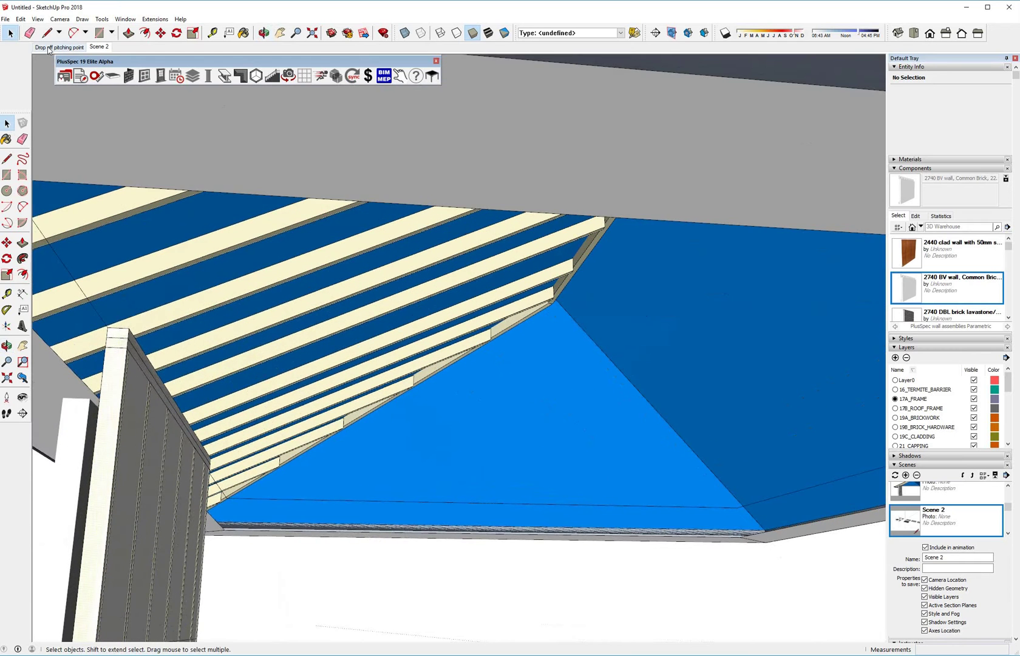
# Show the "Drop off pitching point" scene and examine where the rafters meet the wall top and boxed eave.
pyautogui.click(49, 48)
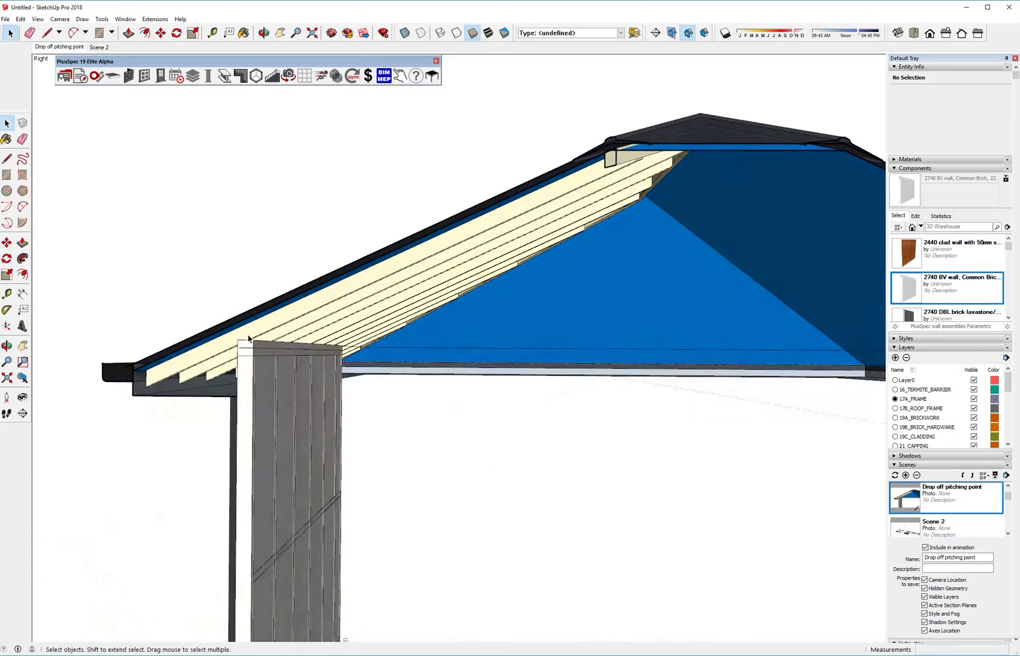
pyautogui.moveTo(250, 346); pyautogui.dragTo(364, 334, button='middle')
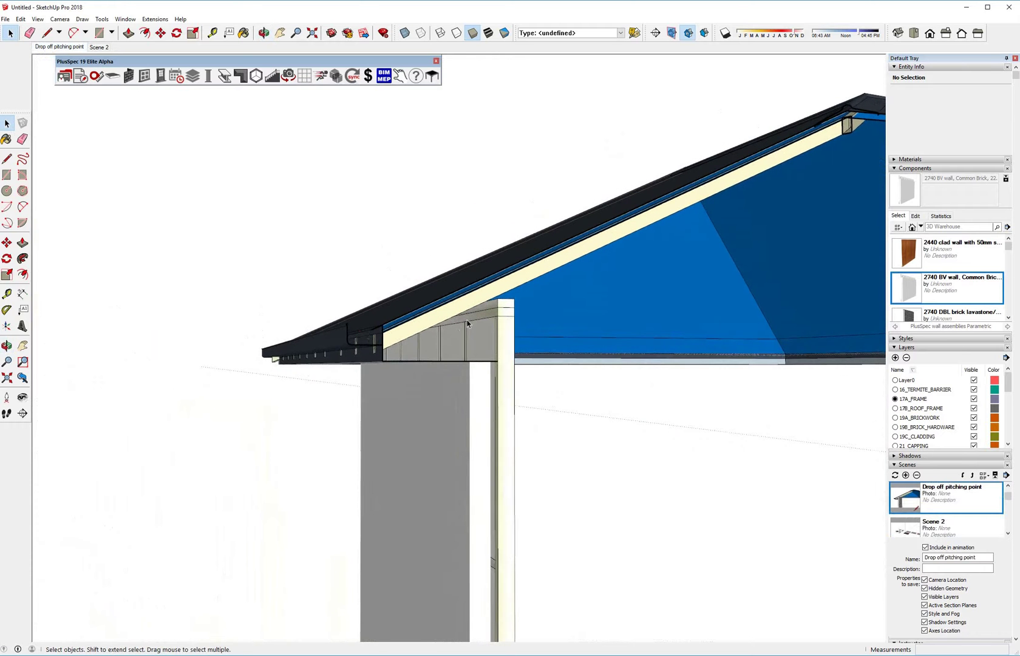
pyautogui.scroll(5, 485, 297)
pyautogui.scroll(-3, 462, 297)
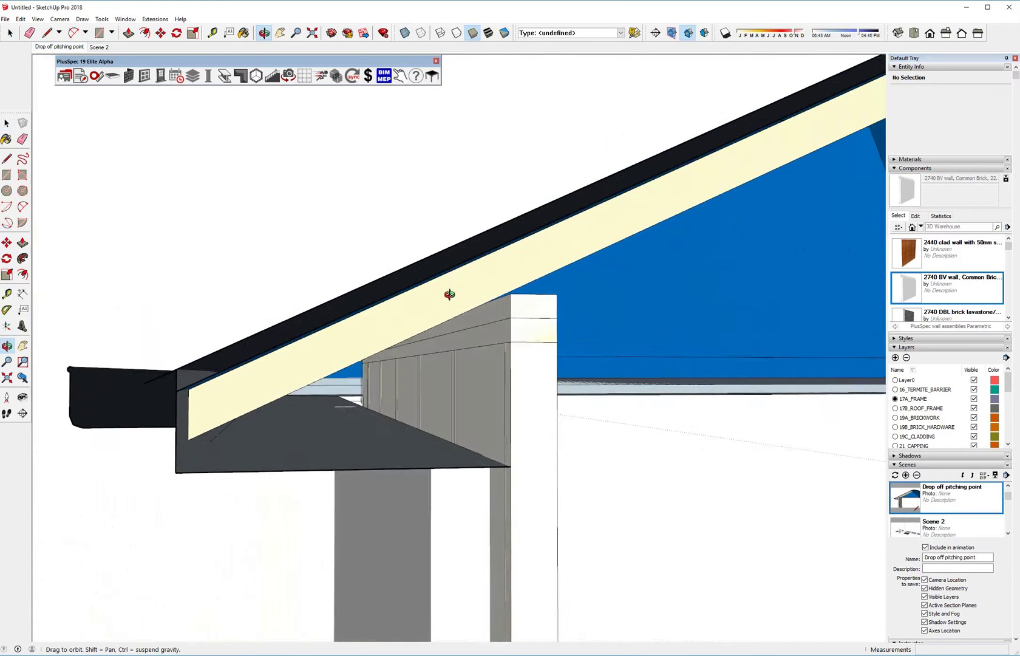
# Turn off the section cut display so the hip roof with the pitching point is shown whole.
pyautogui.press('space')
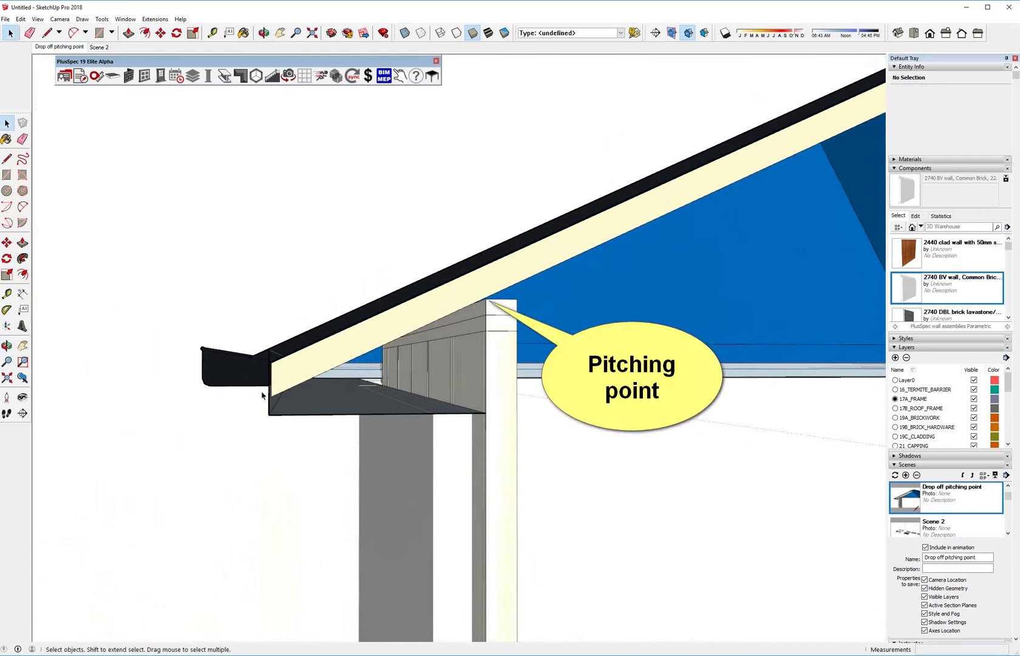
pyautogui.scroll(-10, 267, 396)
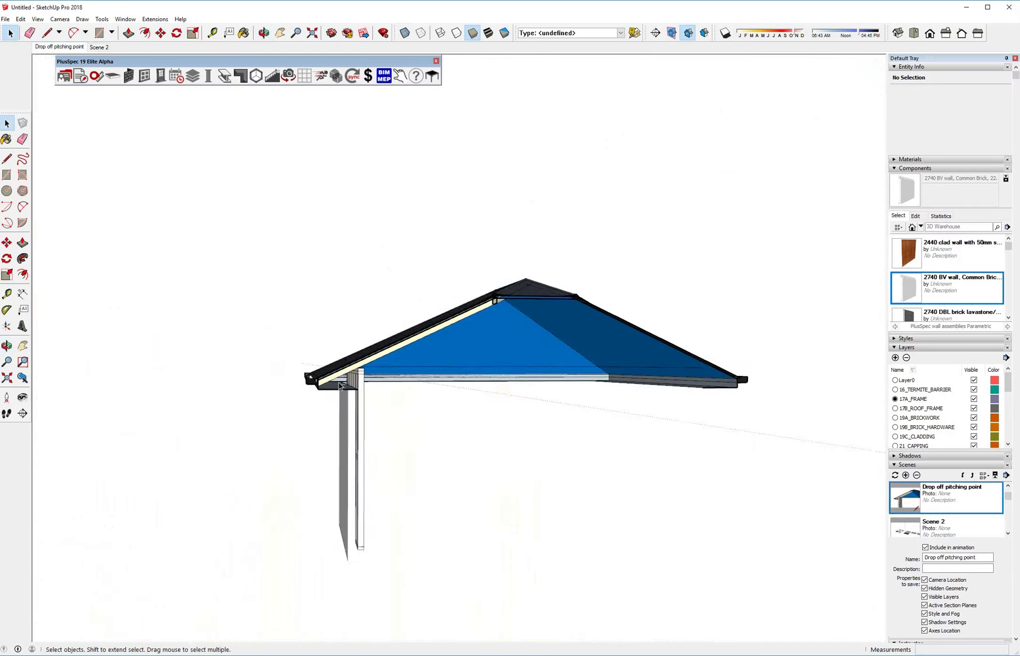
pyautogui.moveTo(301, 389); pyautogui.dragTo(309, 534, button='middle')
pyautogui.click(694, 36)
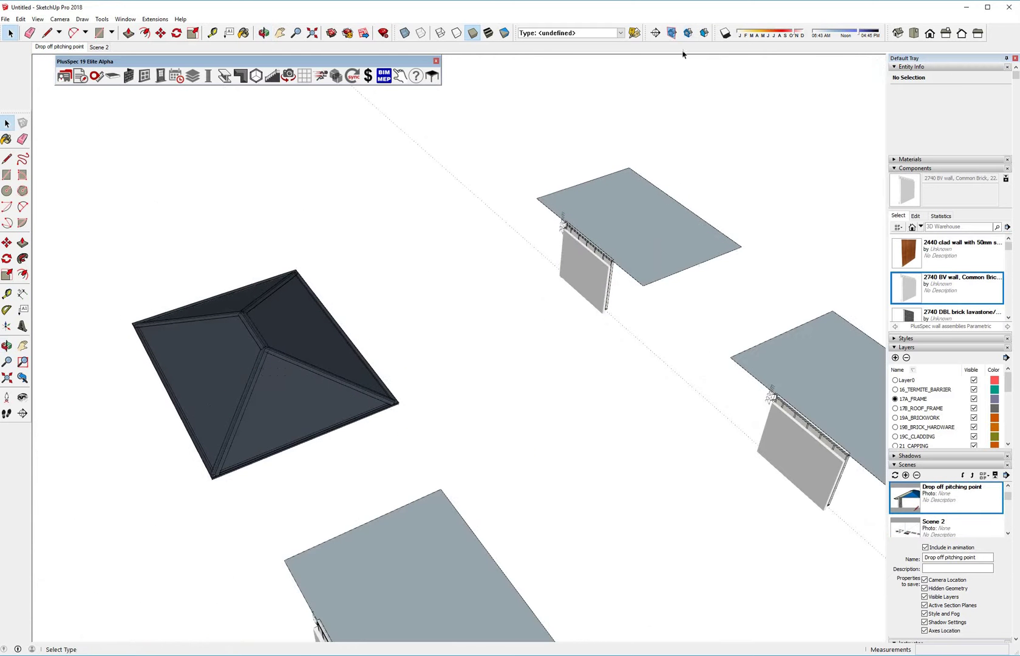
# Offset the flat face above the neighbouring wall outward by 600 mm and delete the original inner outline.
pyautogui.moveTo(540, 602); pyautogui.dragTo(565, 405, button='middle')
pyautogui.scroll(8, 582, 364)
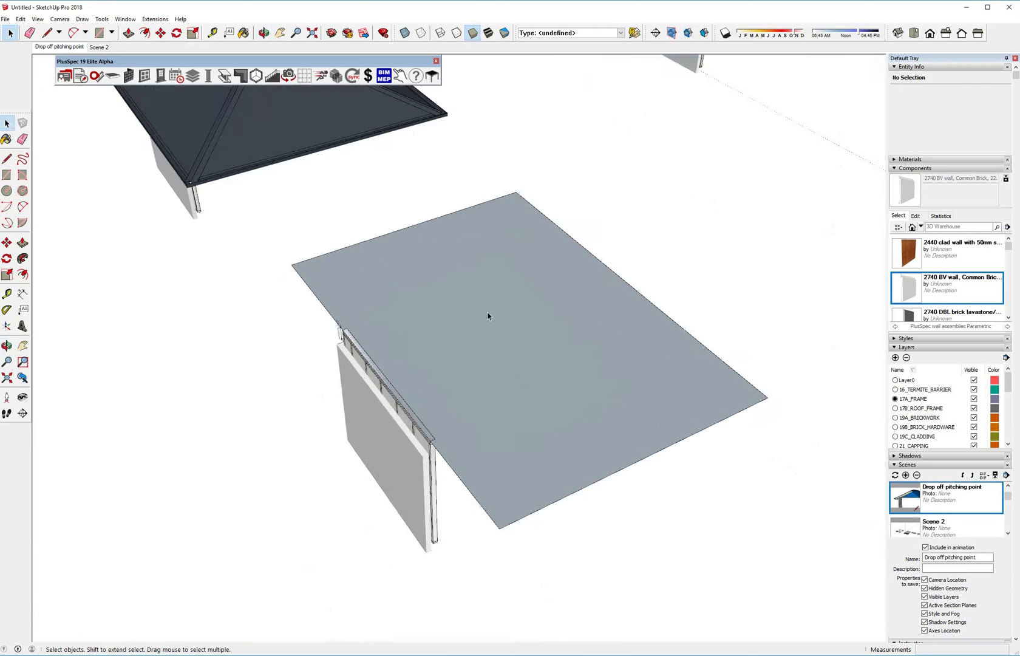
pyautogui.click(381, 332)
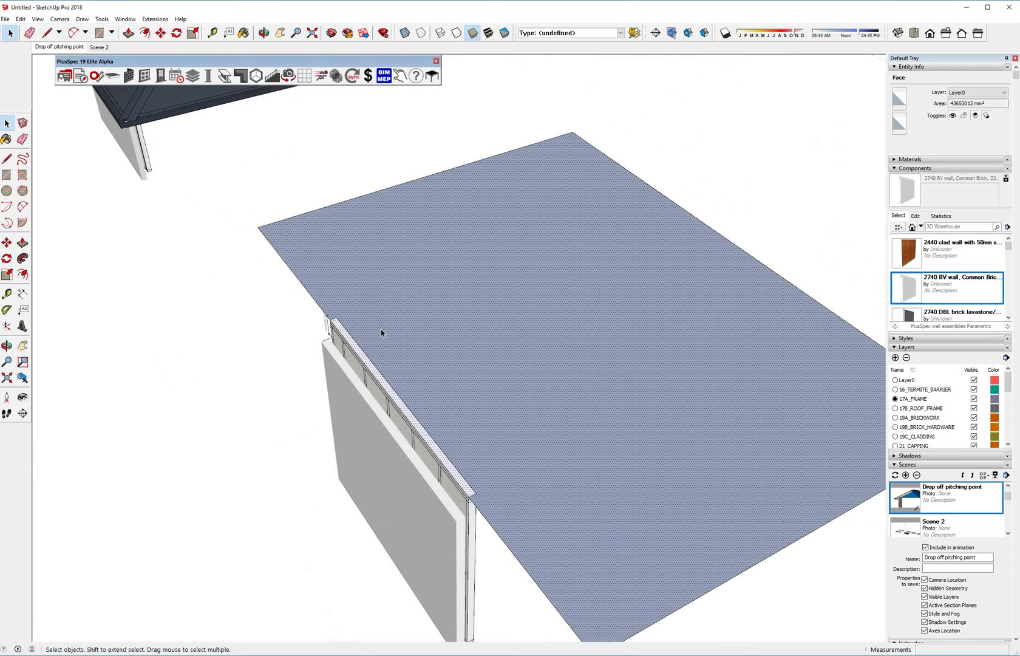
pyautogui.press('f')
pyautogui.click(356, 353)
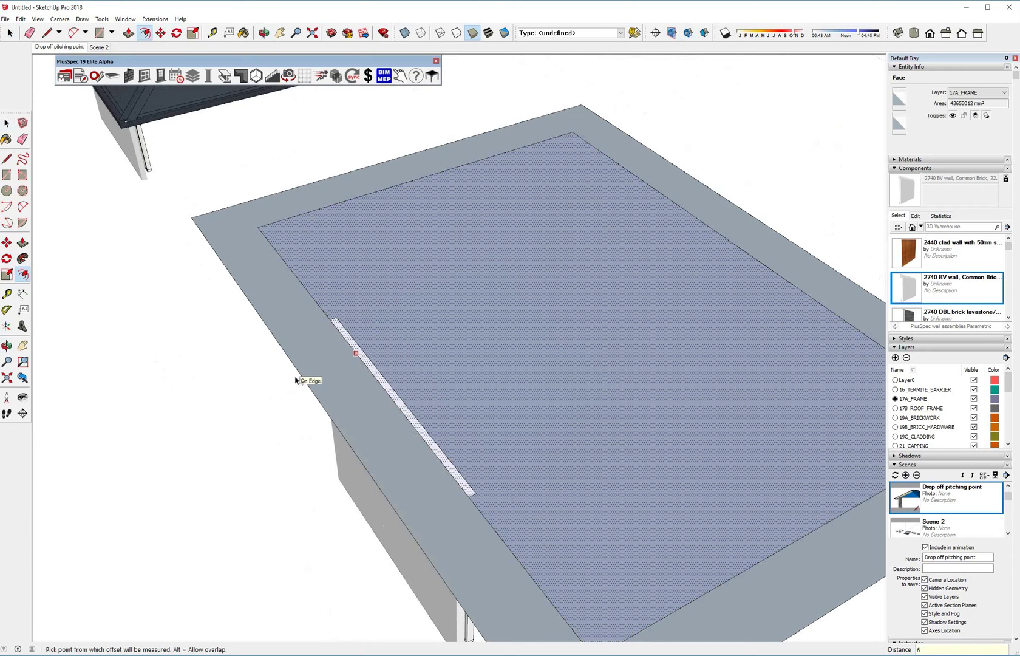
pyautogui.write('600')
pyautogui.press('Return')
pyautogui.press('space')
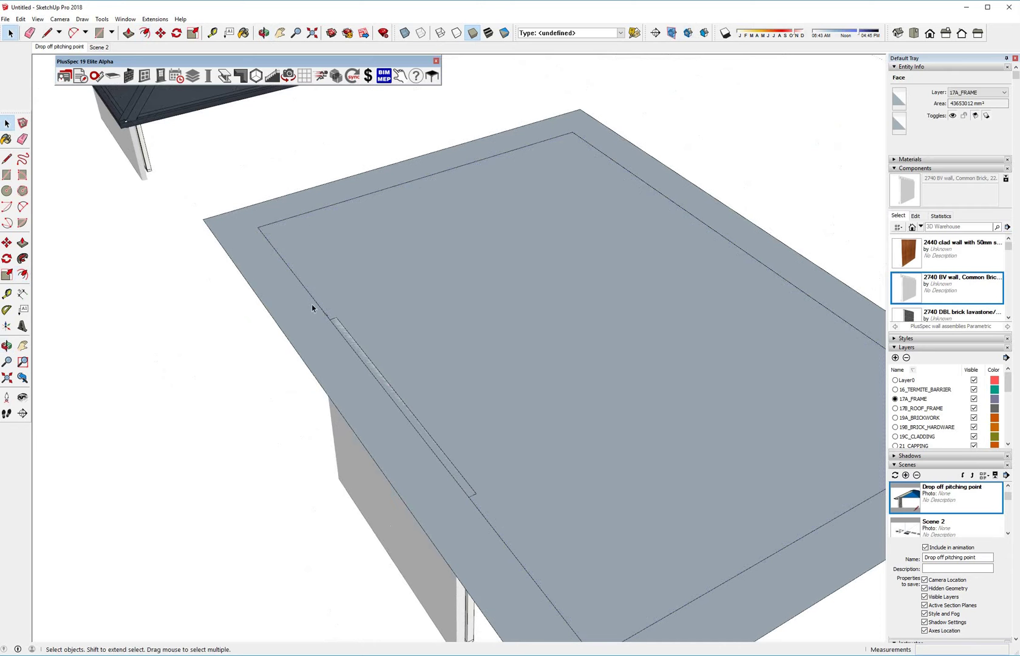
pyautogui.doubleClick(349, 289)
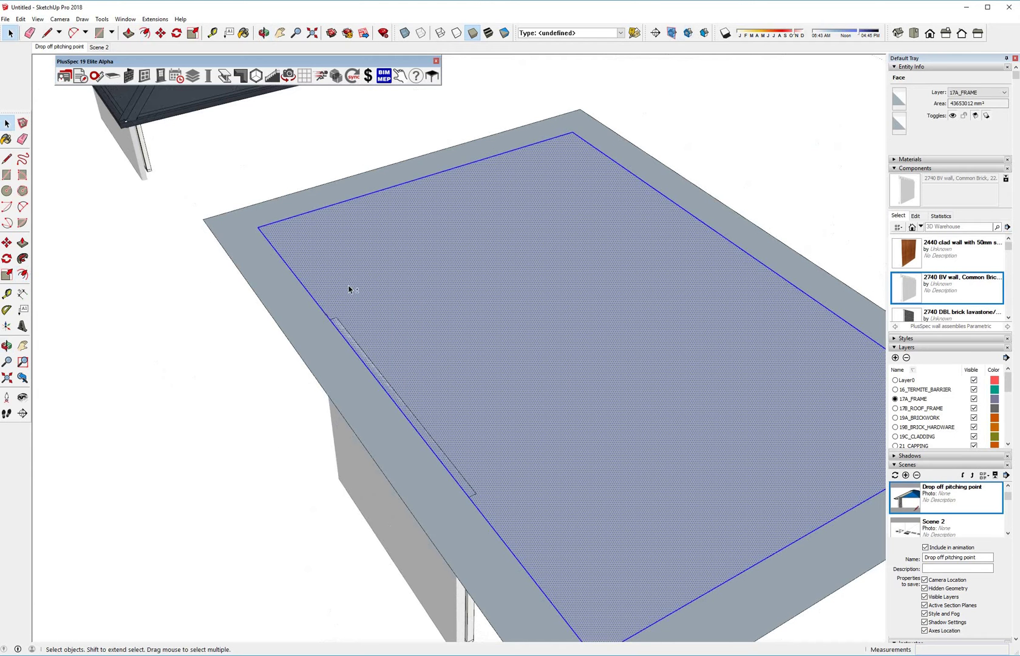
pyautogui.press('Delete')
# Create a PlusSpec roof from the enlarged face above the wall.
pyautogui.click(341, 294)
pyautogui.rightClick(342, 292)
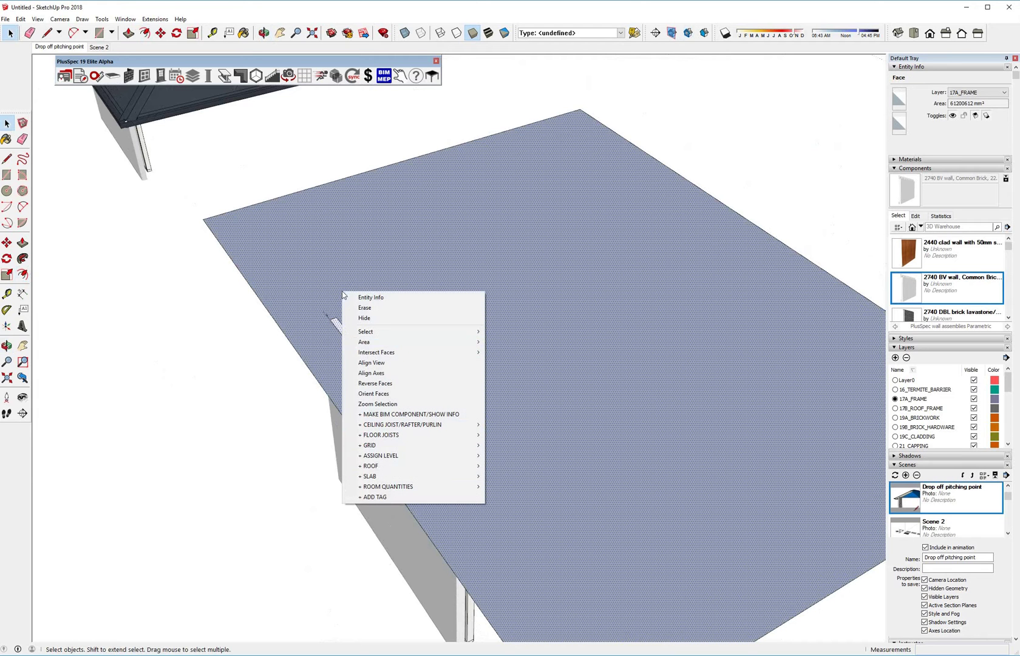
pyautogui.moveTo(415, 471)
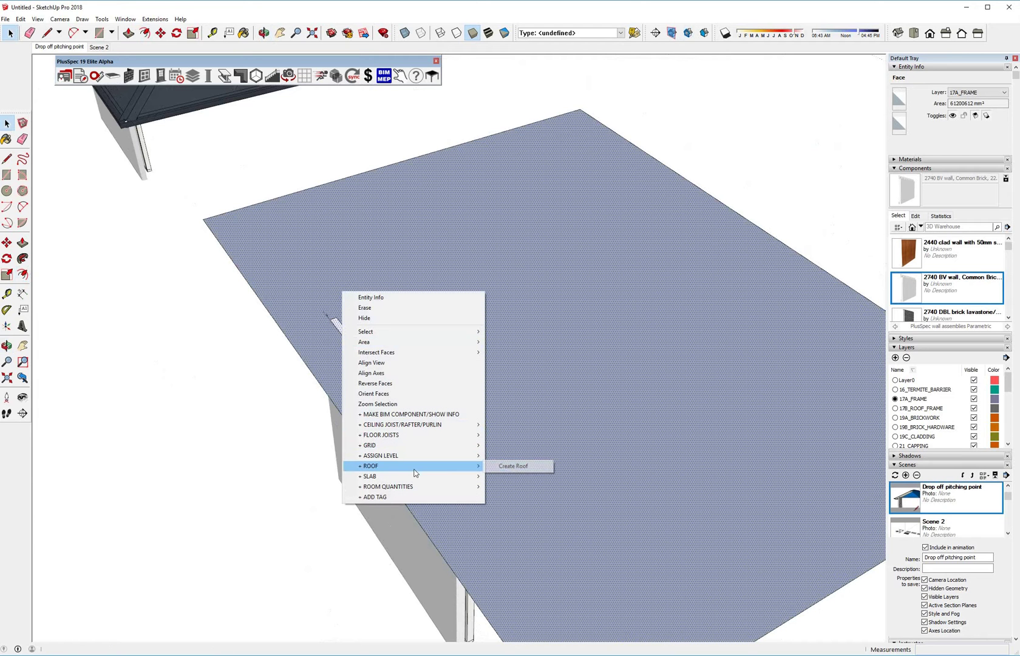
pyautogui.click(512, 466)
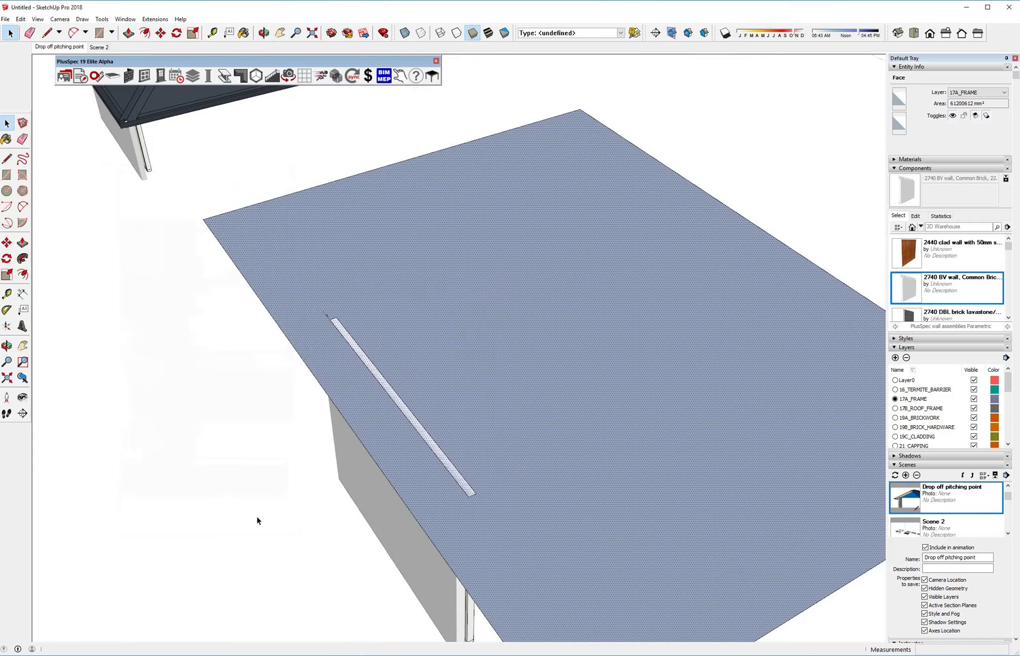
pyautogui.click(257, 518)
# Examine the new roof from underneath where it meets the top of the supporting wall.
pyautogui.moveTo(414, 459); pyautogui.dragTo(237, 259, button='middle')
pyautogui.scroll(2, 210, 284)
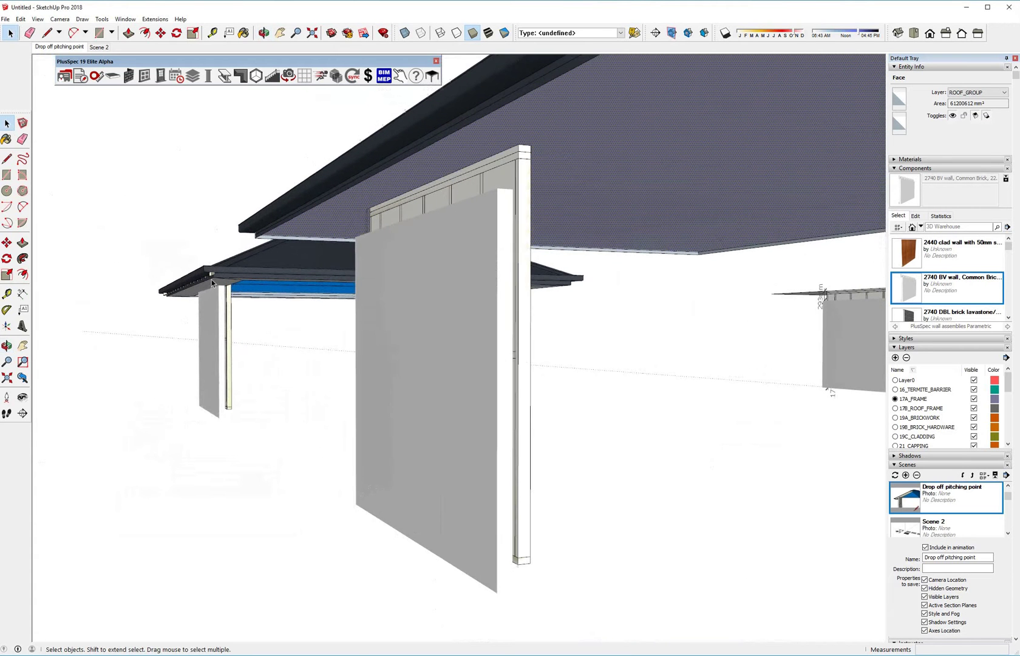
pyautogui.moveTo(510, 155); pyautogui.dragTo(619, 171, button='middle')
# Show the "Drop off pitching point" scene and measure the horizontal overhang from the outer frame face to the rafter end.
pyautogui.click(59, 47)
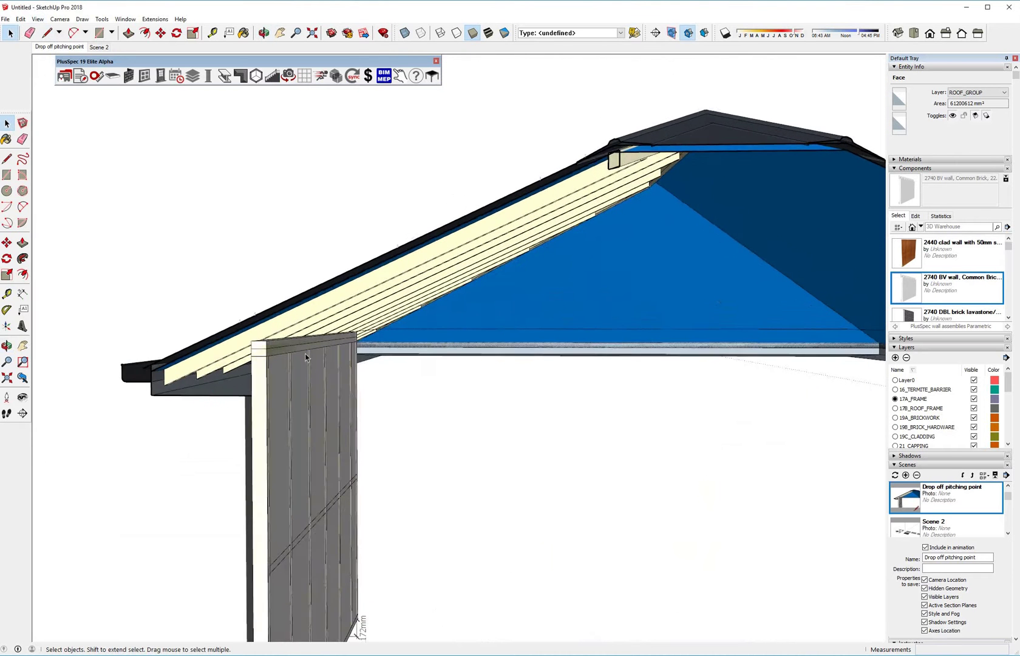
pyautogui.moveTo(230, 382); pyautogui.dragTo(337, 381, button='middle')
pyautogui.press('l')
pyautogui.click(375, 366)
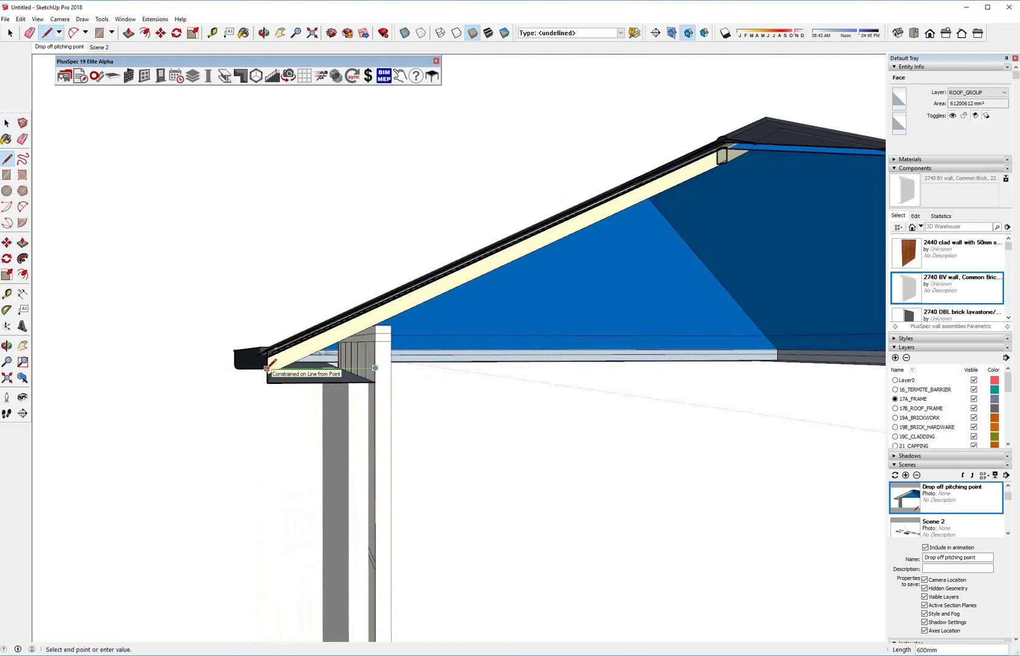
pyautogui.click(267, 368)
pyautogui.press('space')
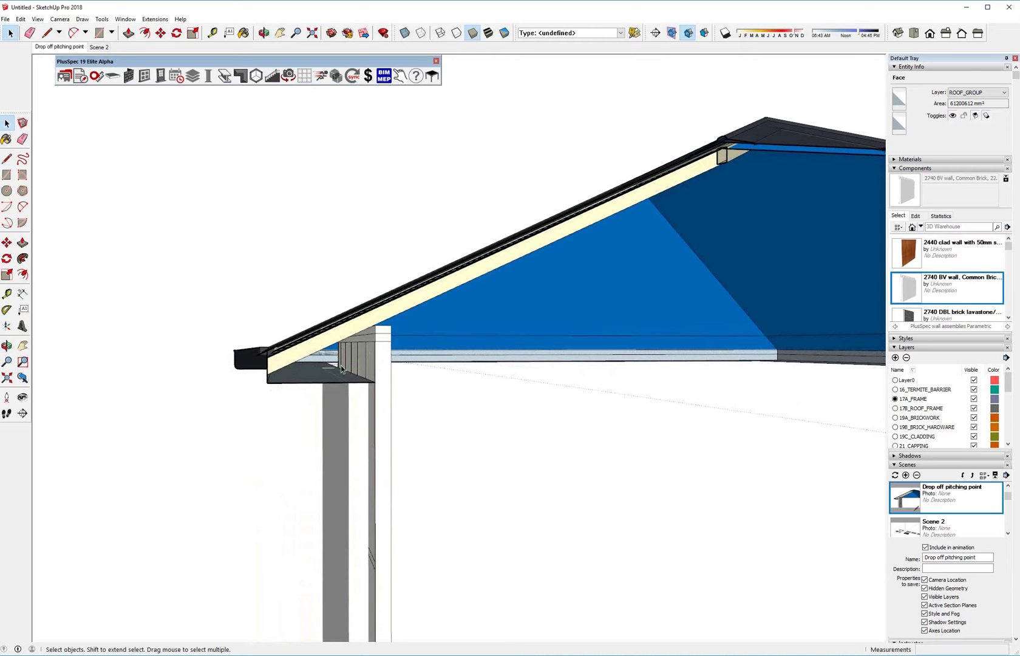
# Draw a vertical line from the pitching point down to the underside of the soffit and dimension the drop off.
pyautogui.press('l')
pyautogui.click(376, 325)
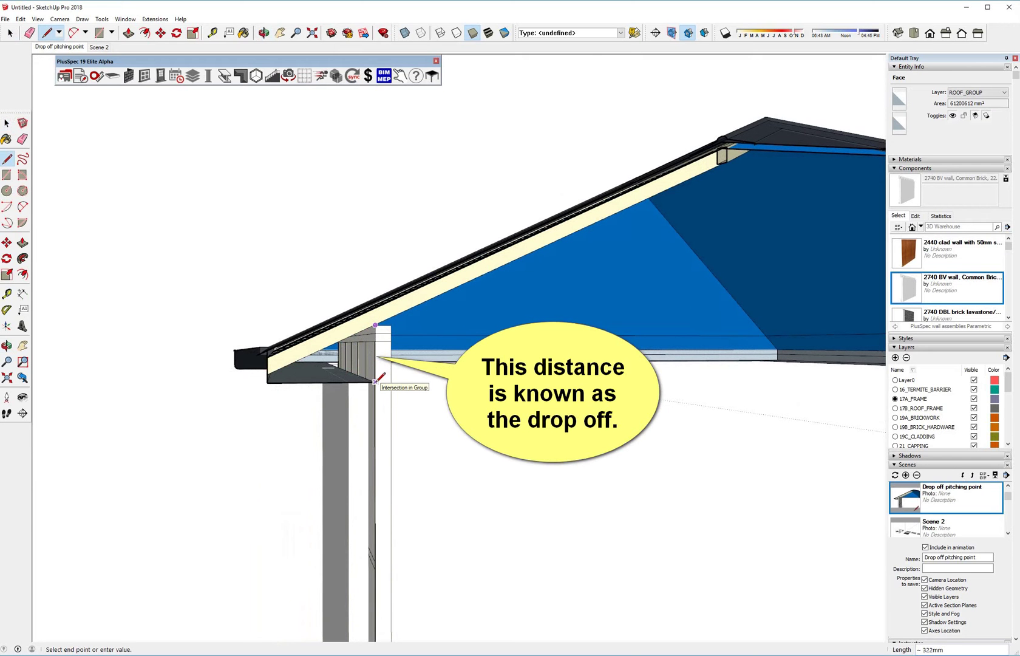
pyautogui.press('space')
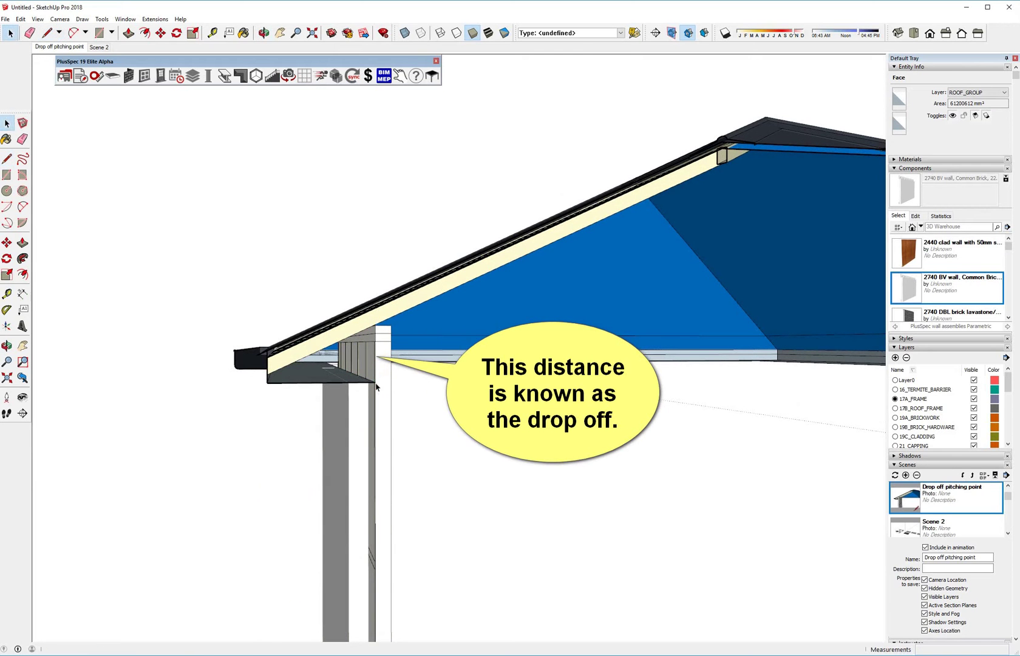
pyautogui.press('d')
pyautogui.click(375, 367)
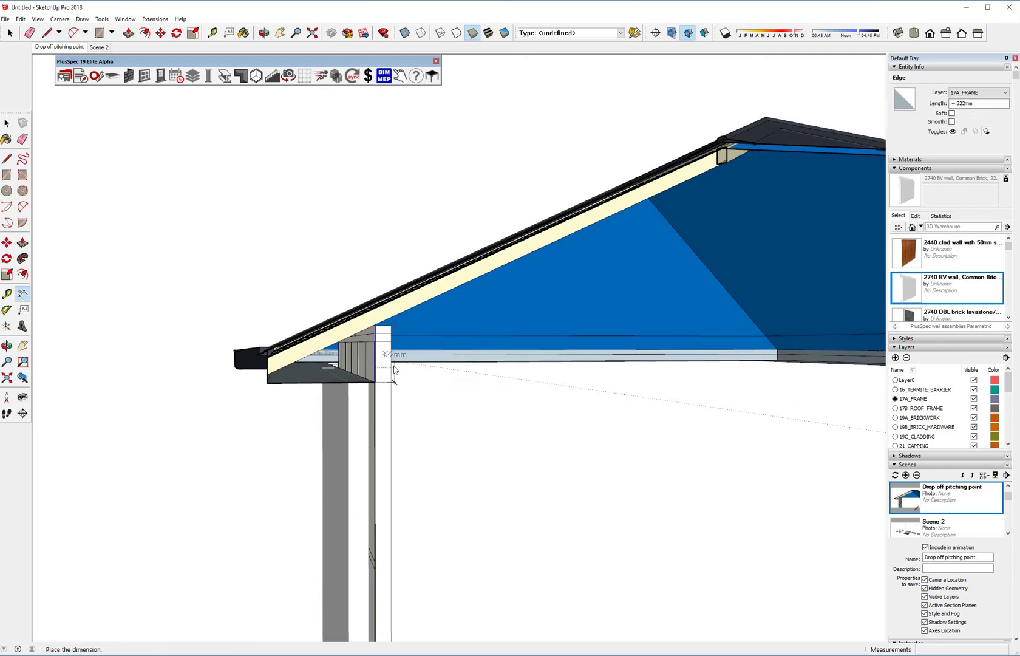
pyautogui.press('space')
# Turn off the section cut display and move the newly created roof straight down by 322 mm.
pyautogui.scroll(-10, 377, 371)
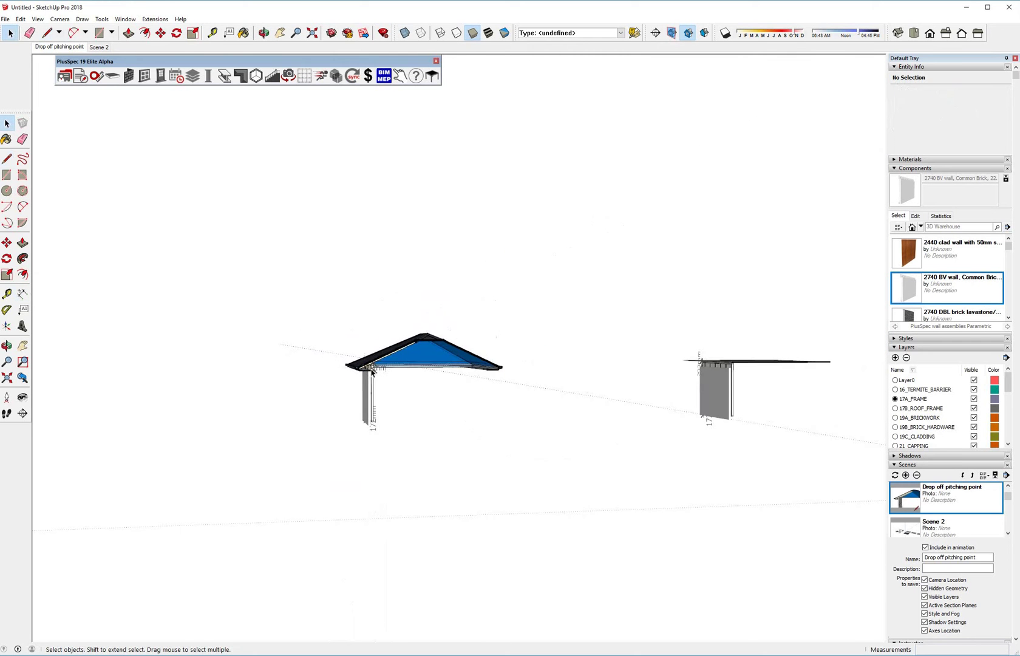
pyautogui.moveTo(372, 372); pyautogui.dragTo(479, 355, button='middle')
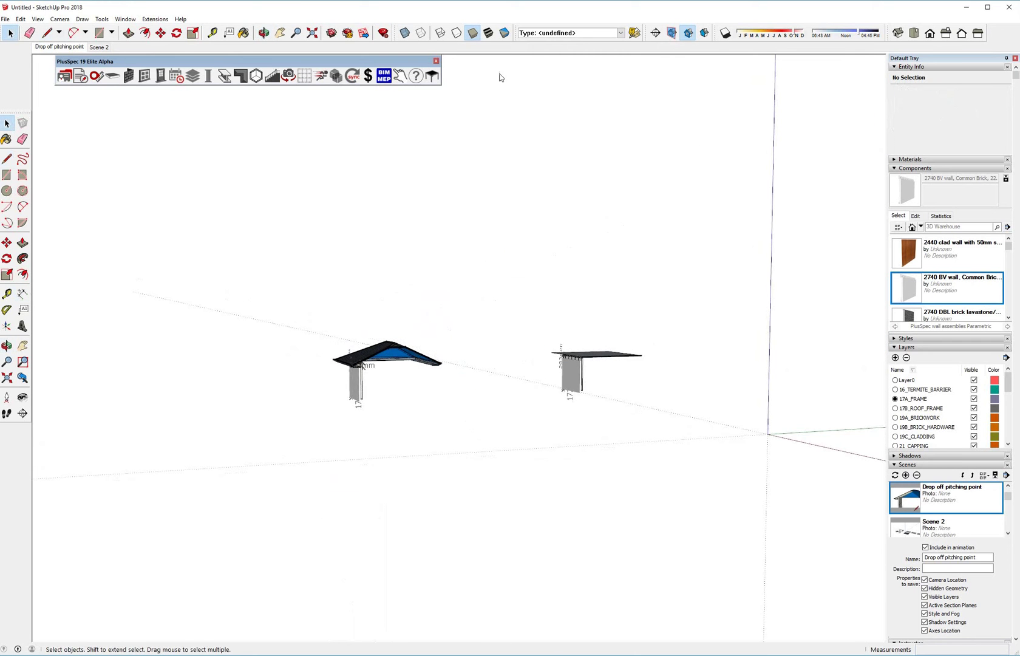
pyautogui.click(688, 35)
pyautogui.scroll(5, 419, 370)
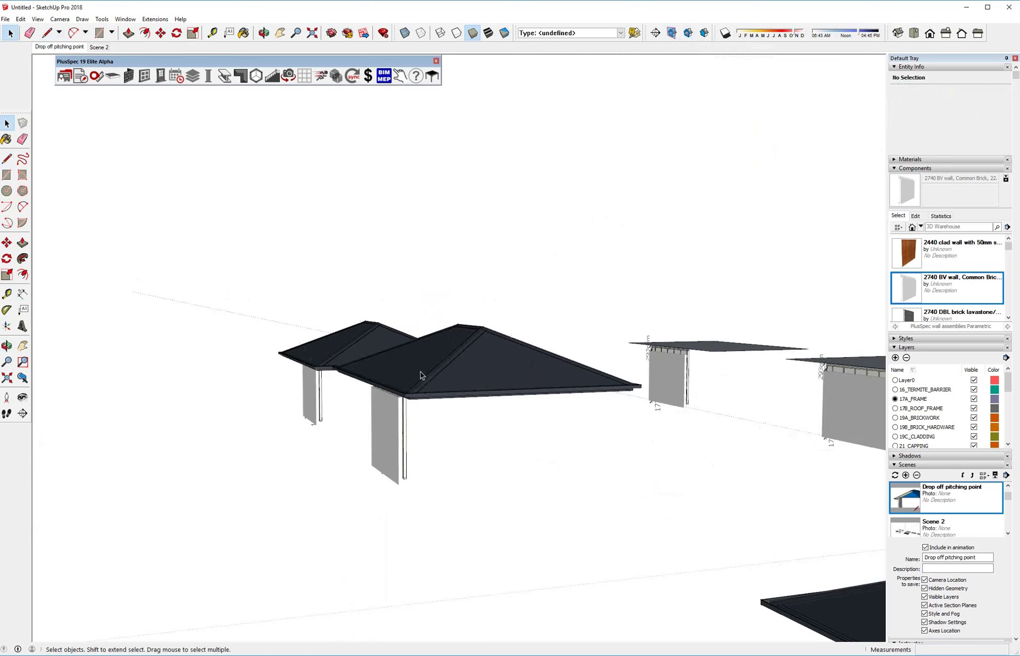
pyautogui.click(424, 372)
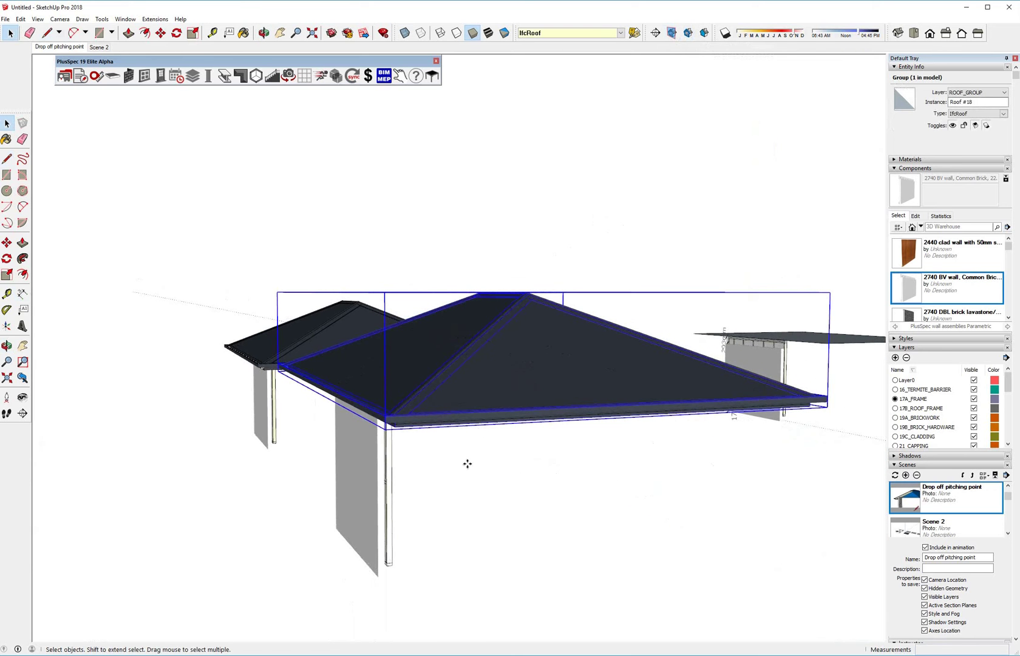
pyautogui.press('m')
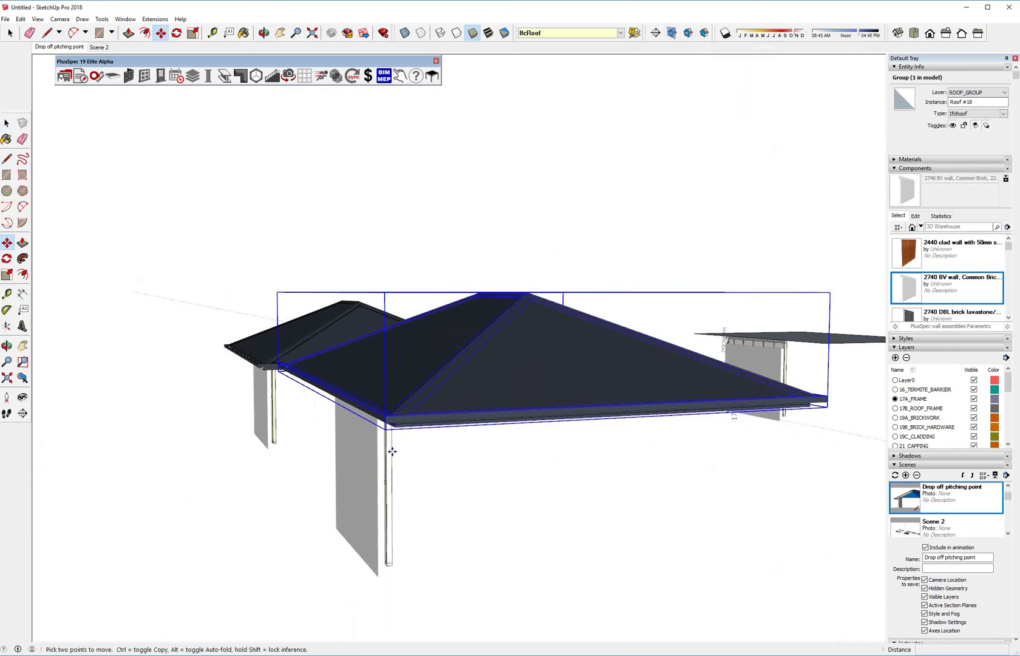
pyautogui.click(392, 451)
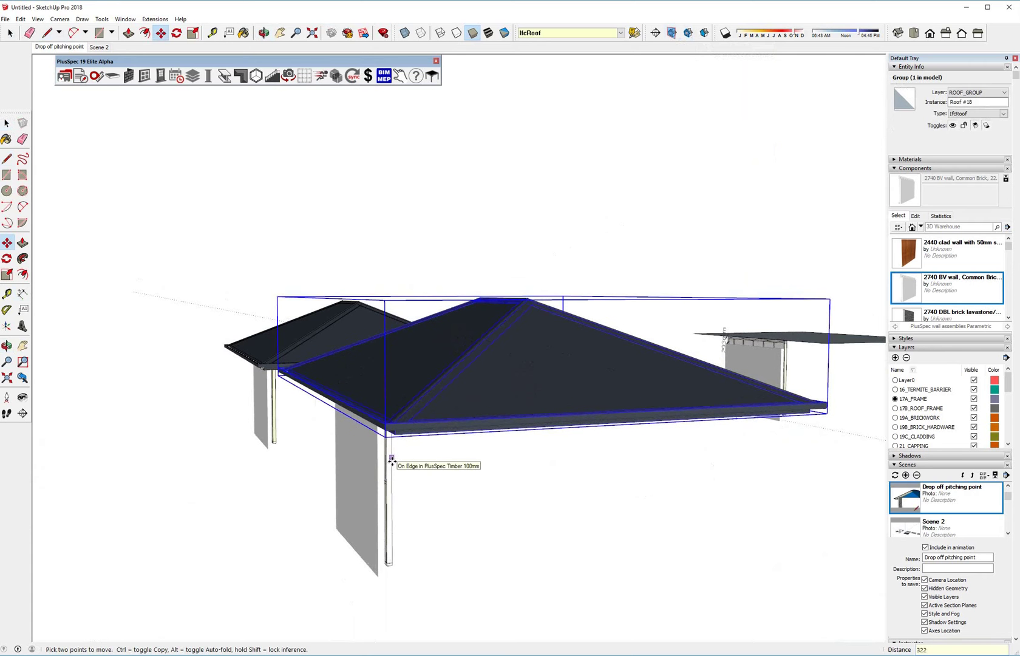
pyautogui.press('Return')
# Delete the leftover flat face and its edges from which the lowered roof was created.
pyautogui.moveTo(391, 459); pyautogui.dragTo(391, 307, button='middle')
pyautogui.moveTo(402, 313); pyautogui.dragTo(428, 428, button='middle')
pyautogui.click(403, 427)
pyautogui.doubleClick(403, 428)
pyautogui.press('Delete')
# Compare the lowered roof with the dimensioned roof from underneath, checking the eaves, rafters and wall tops.
pyautogui.scroll(3, 429, 443)
pyautogui.moveTo(430, 444); pyautogui.dragTo(668, 306, button='middle')
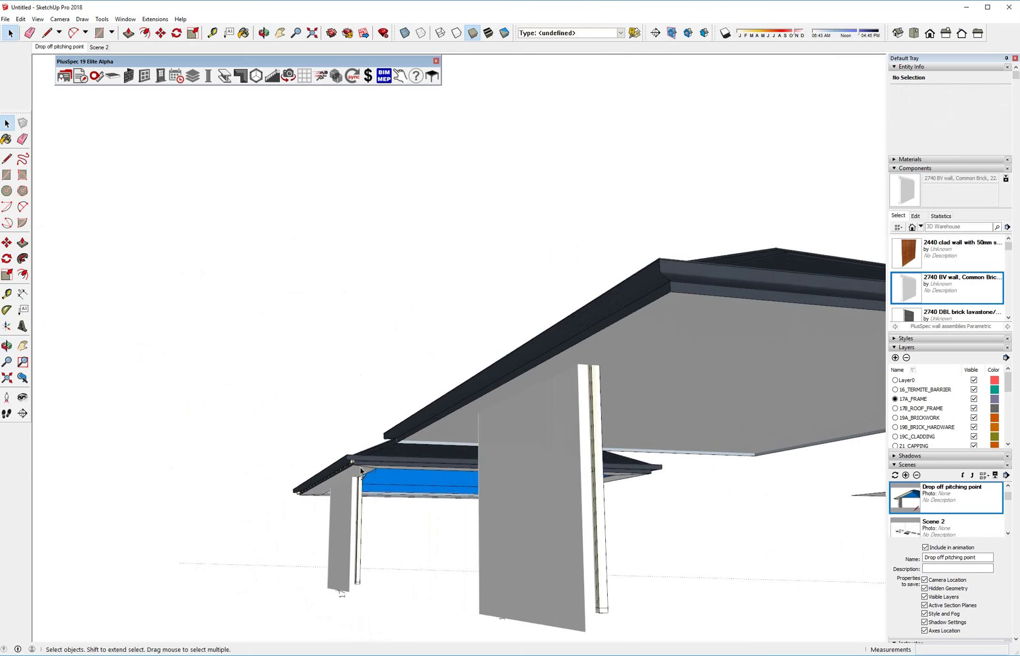
pyautogui.scroll(8, 394, 455)
pyautogui.moveTo(393, 456); pyautogui.dragTo(277, 420, button='middle')
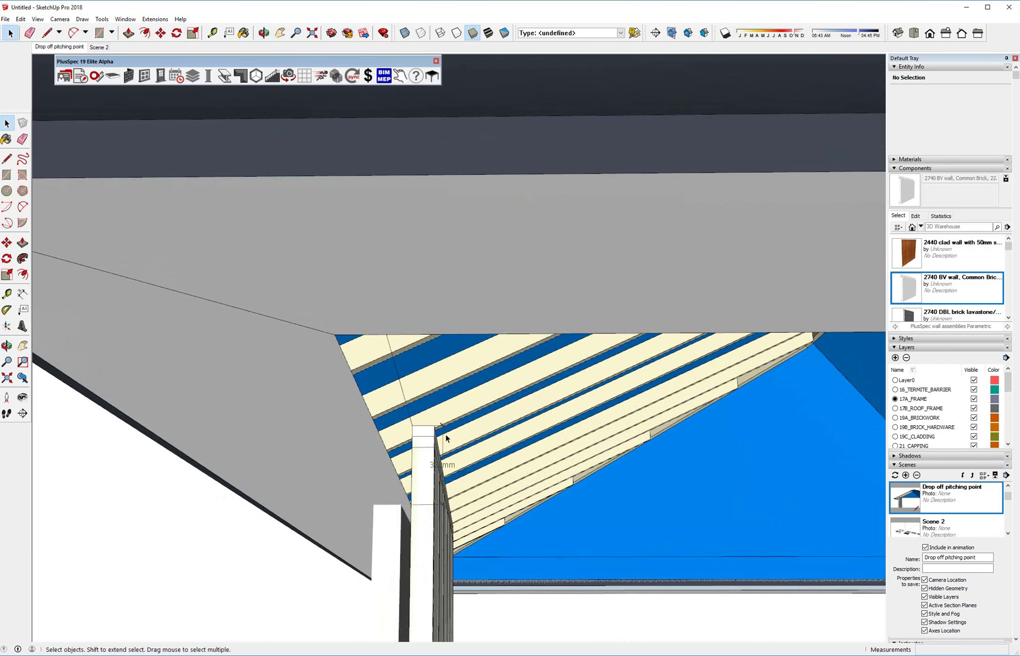
pyautogui.moveTo(405, 441); pyautogui.dragTo(590, 496, button='middle')
pyautogui.scroll(-9, 591, 497)
pyautogui.keyDown('shift'); pyautogui.moveTo(637, 470); pyautogui.dragTo(424, 464, button='middle'); pyautogui.keyUp('shift')
pyautogui.scroll(-4, 423, 464)
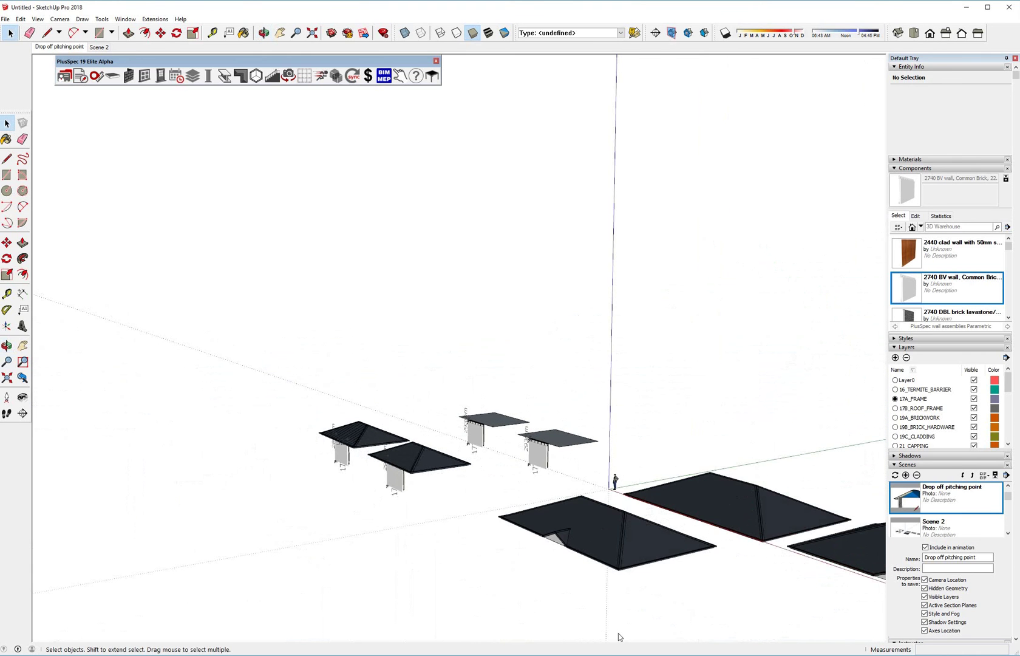